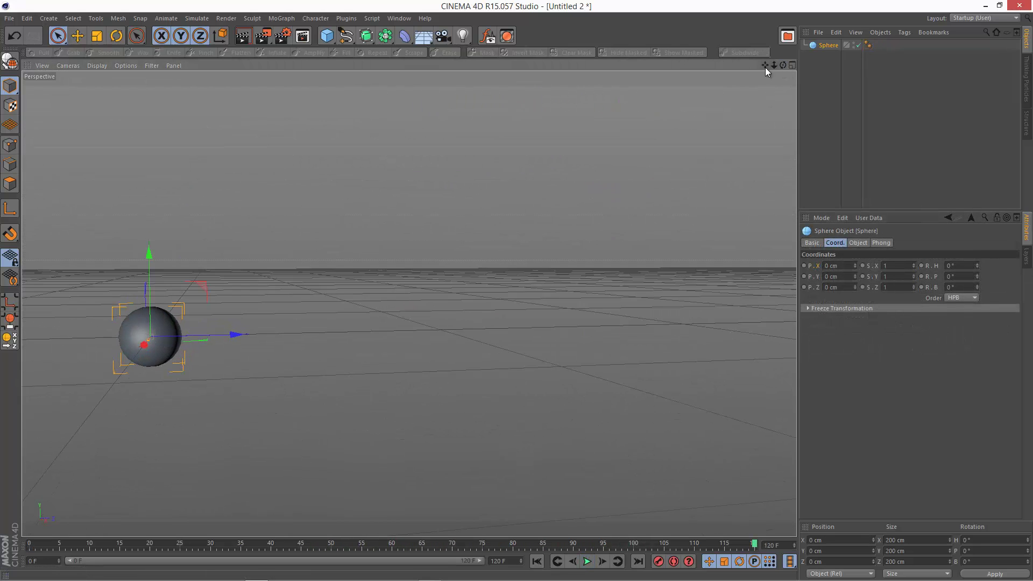
Set the sphere's radius to 50 cm and reframe the perspective view with open floor along its Z axis.
left_click_drag(765, 65, 518, 293)
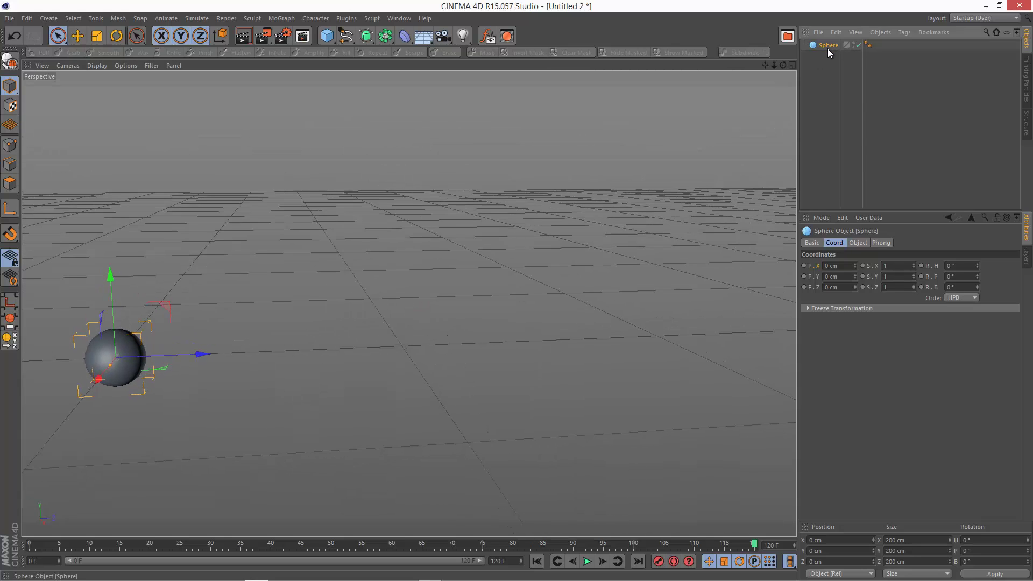
left_click(859, 243)
double_click(864, 266)
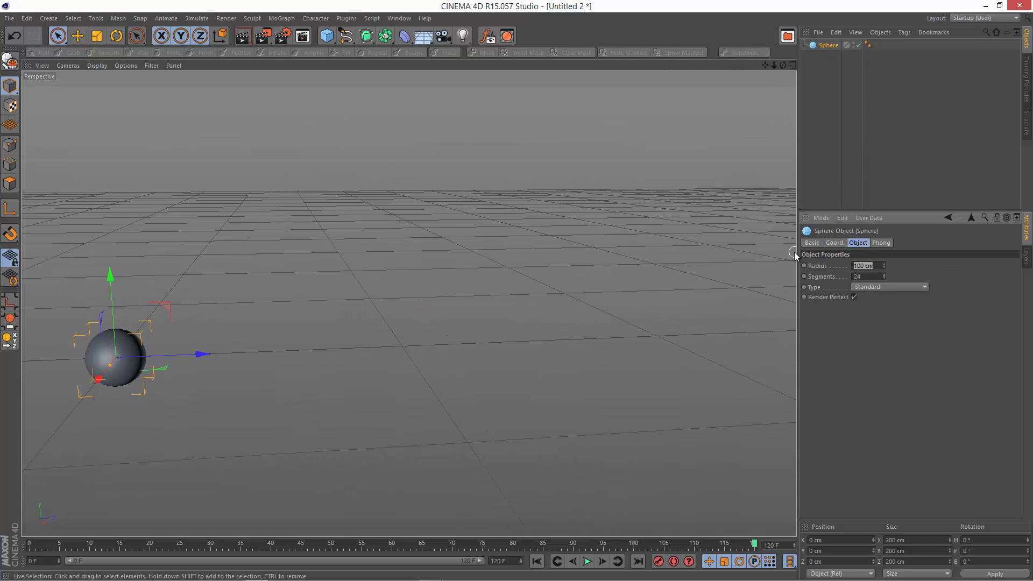
type("50")
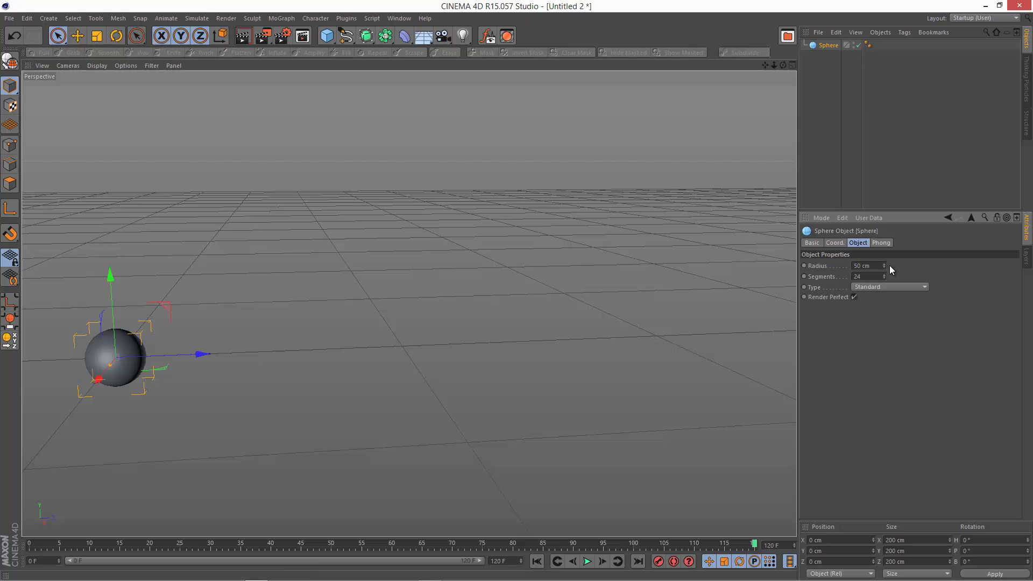
left_click_drag(775, 66, 528, 200)
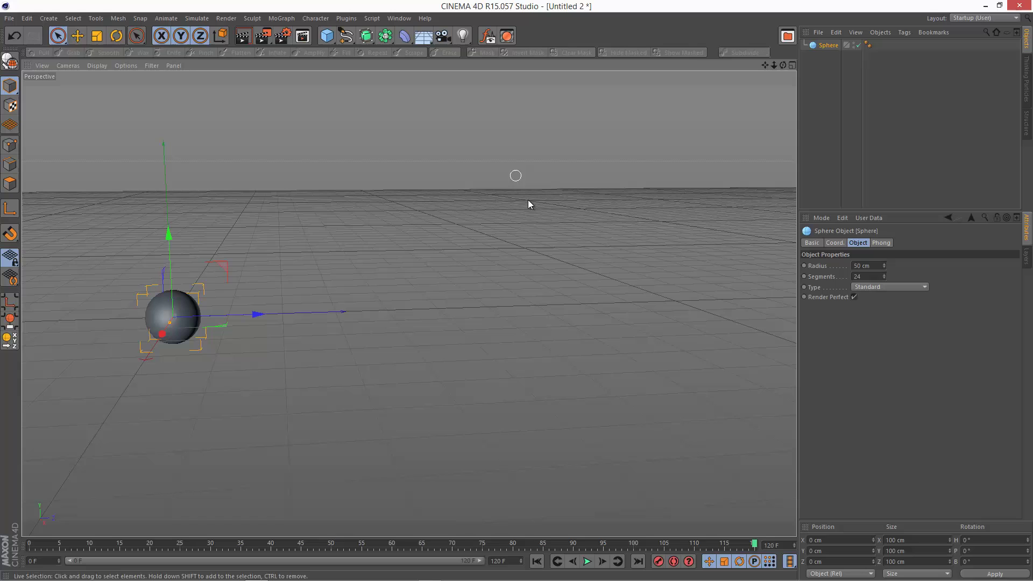
Record a keyframe for the sphere's Z position of 0 cm at frame 0.
left_click(835, 242)
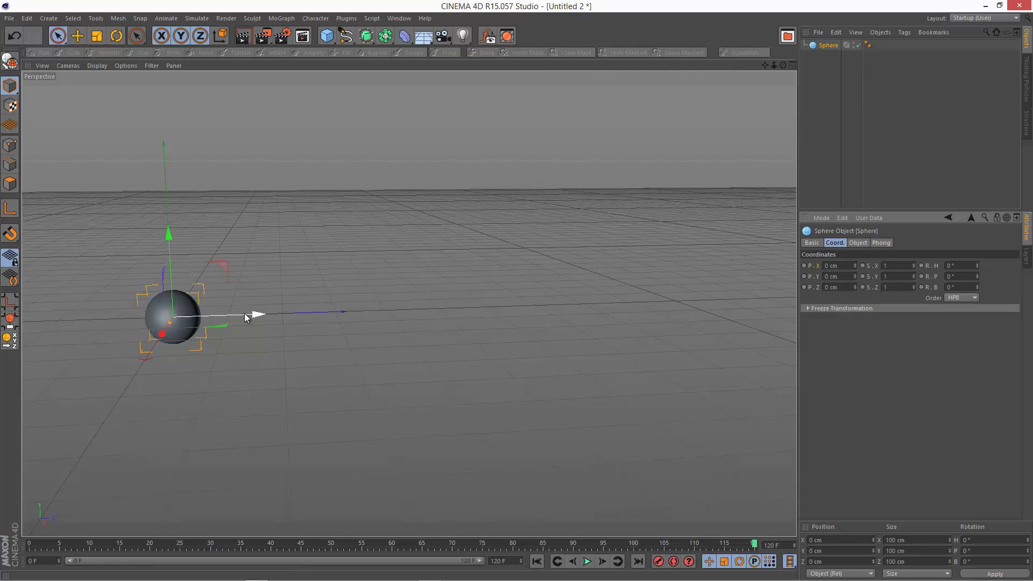
left_click(23, 546)
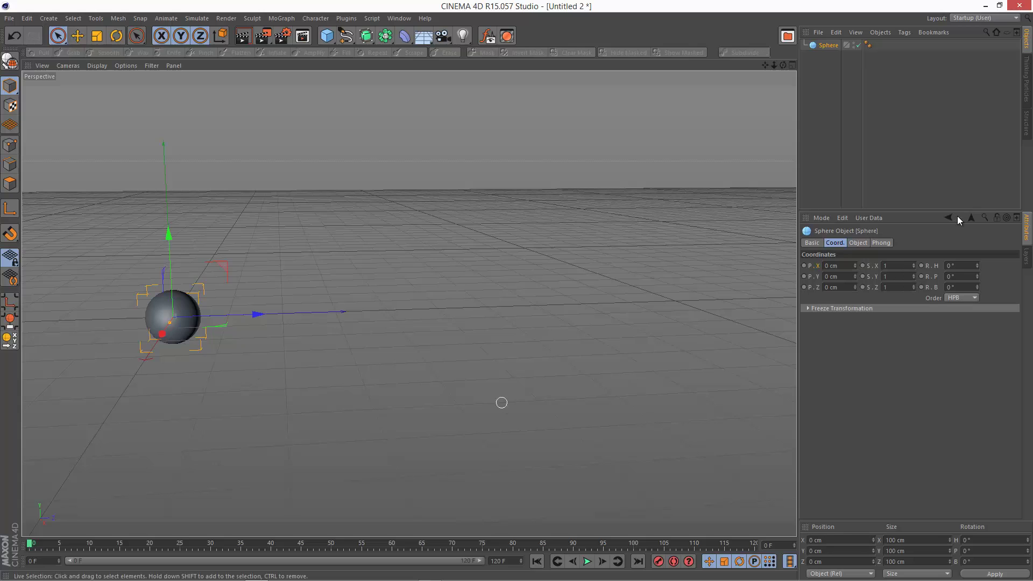
left_click(804, 288, "ctrl")
Set the sphere's Z position to 1000 cm at frame 120 and record a keyframe for it.
left_click(754, 545)
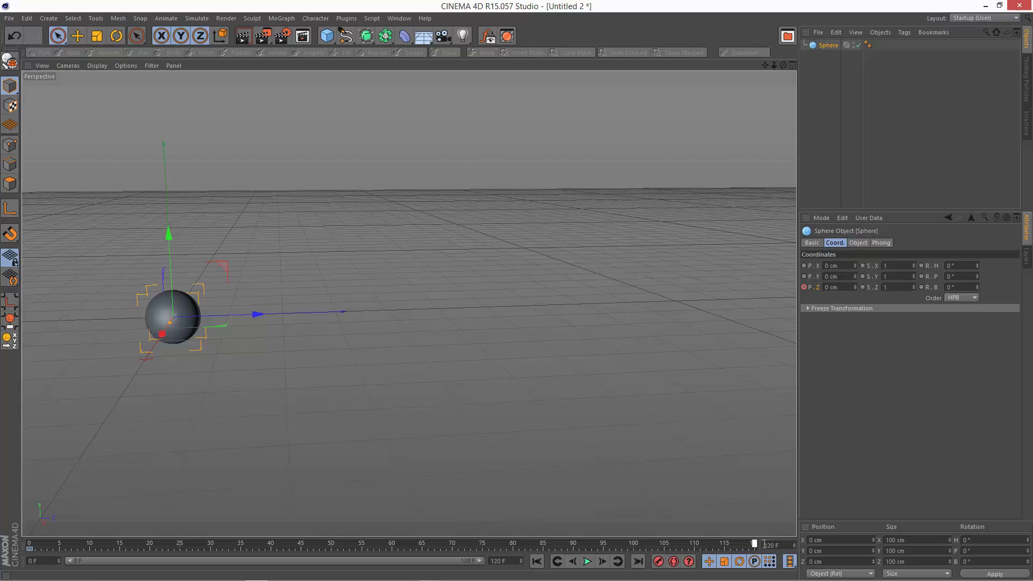
left_click_drag(854, 288, 835, 300)
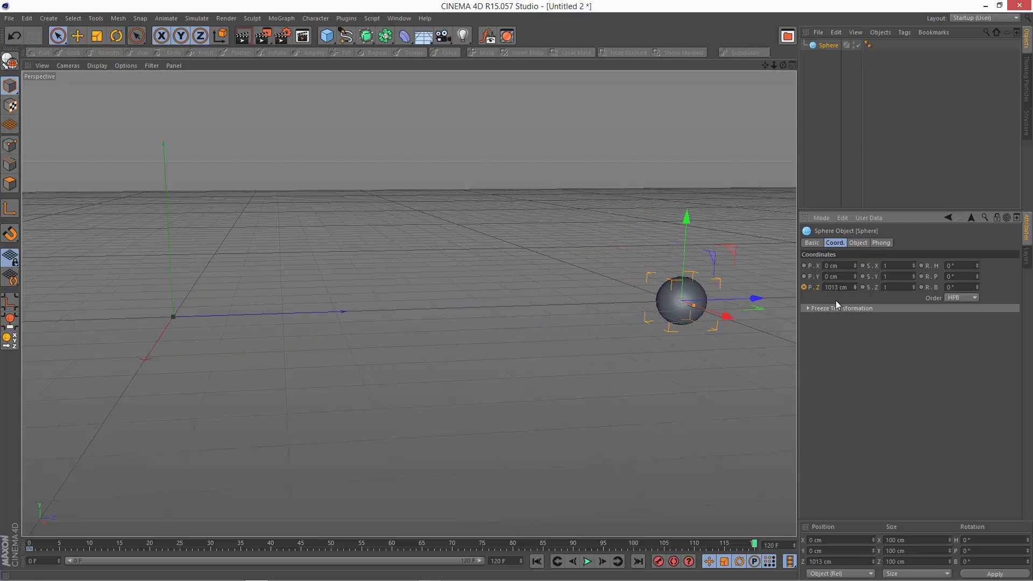
key("shift+End")
type("00")
key("Return")
left_click(804, 288)
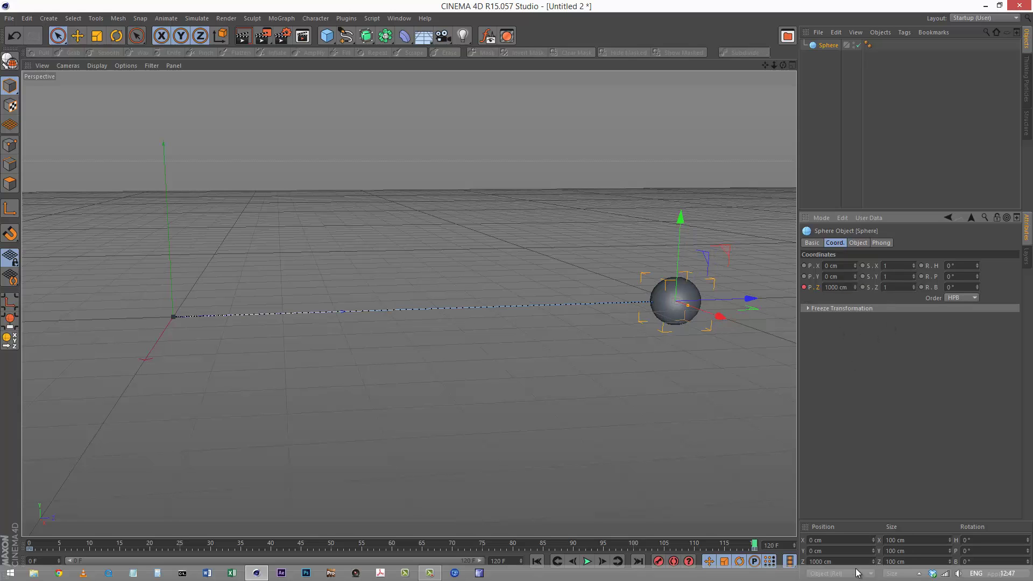
Play the animation from the start to check the sphere's travel along Z, and return to frame 120.
left_click(537, 561)
left_click(586, 562)
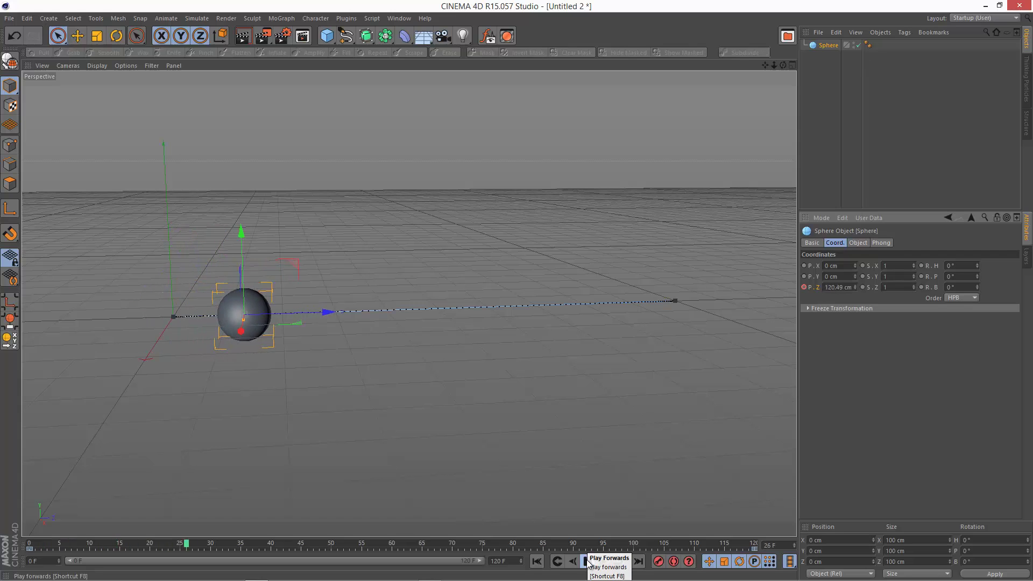
left_click(587, 561)
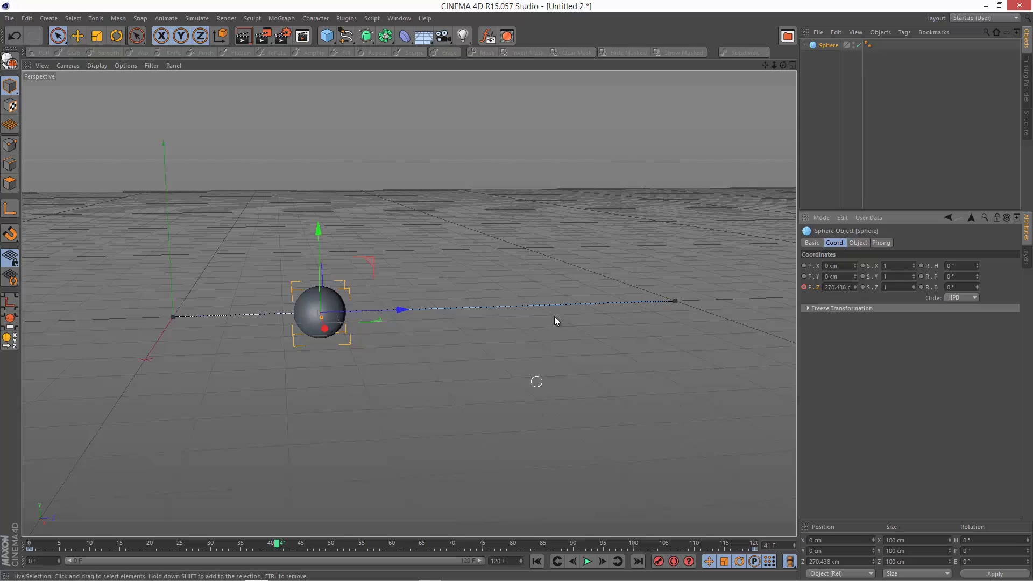
left_click(754, 545)
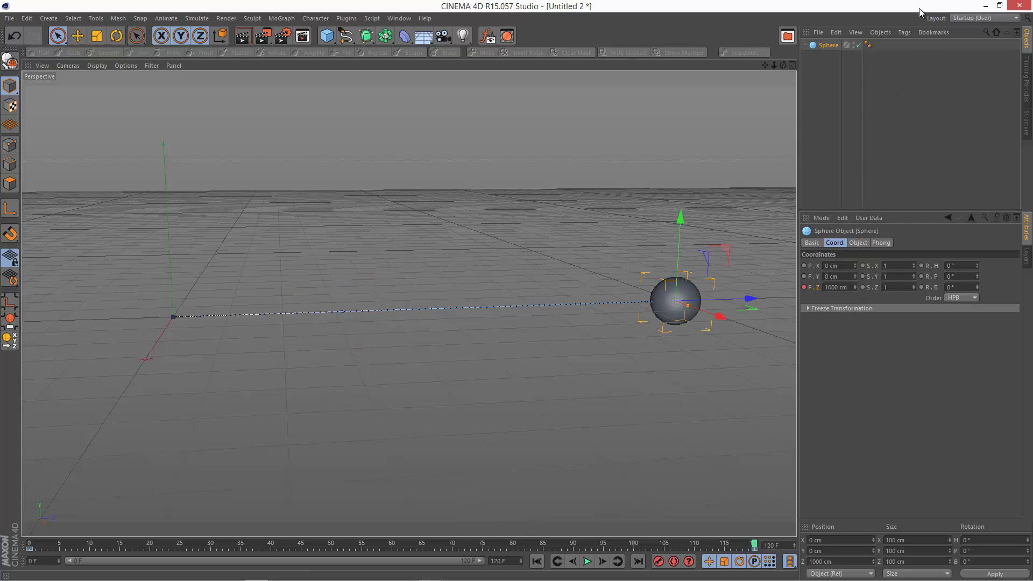
Add an XPresso tag to the sphere and move its editor window clear of the sphere in the viewport.
left_click(905, 33)
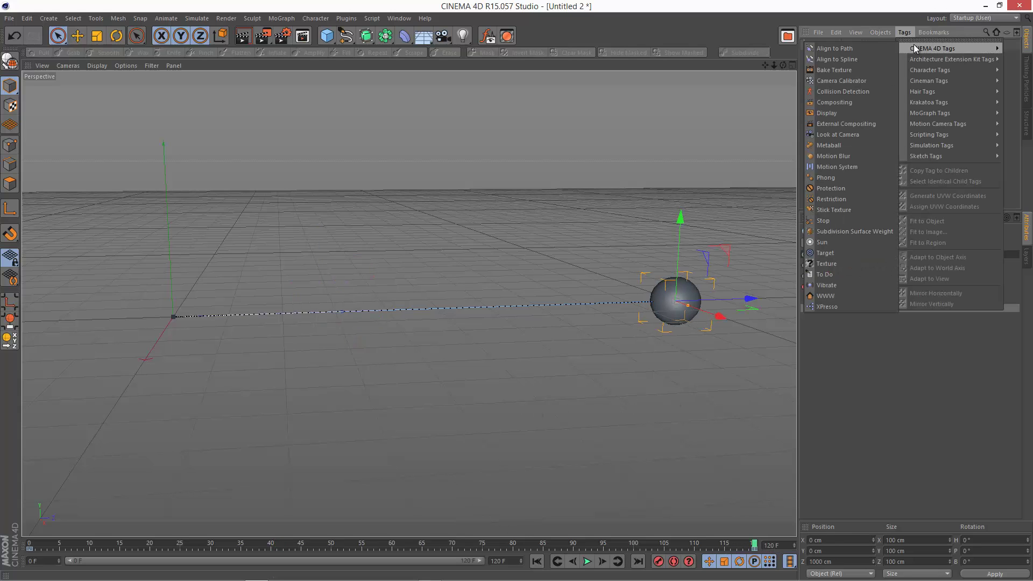
left_click(856, 305)
left_click_drag(306, 283, 378, 209)
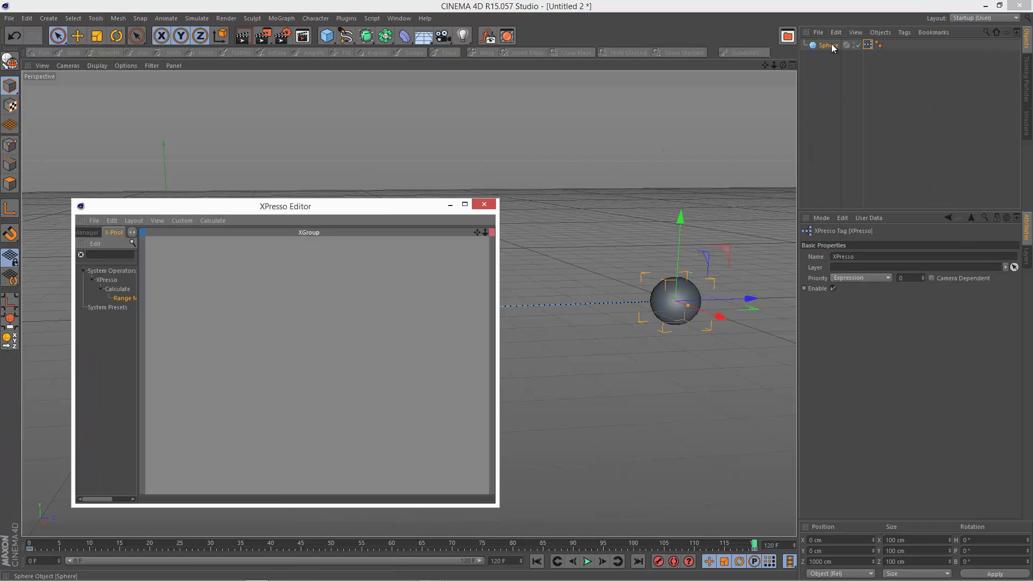
Add a Sphere node at the left of the XPresso graph and give it a Global Position Z output port.
left_click_drag(171, 293, 219, 340)
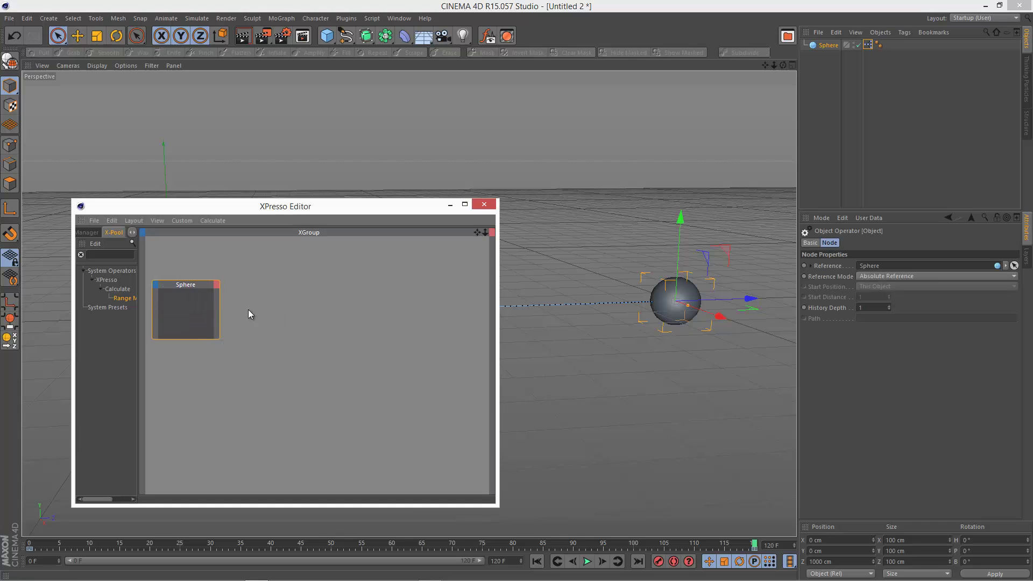
left_click_drag(180, 285, 182, 291)
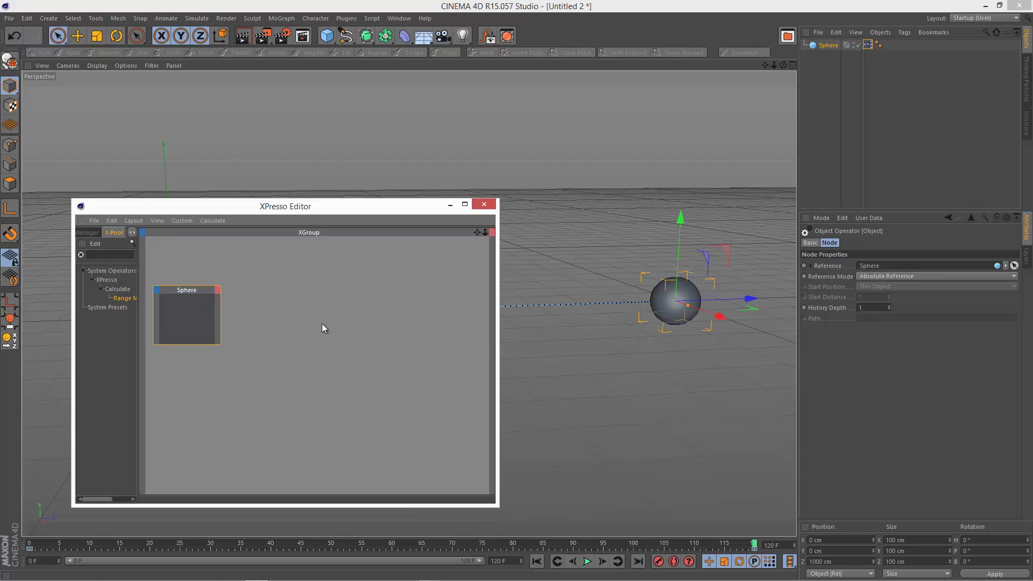
left_click(218, 290)
mouse_move(261, 308)
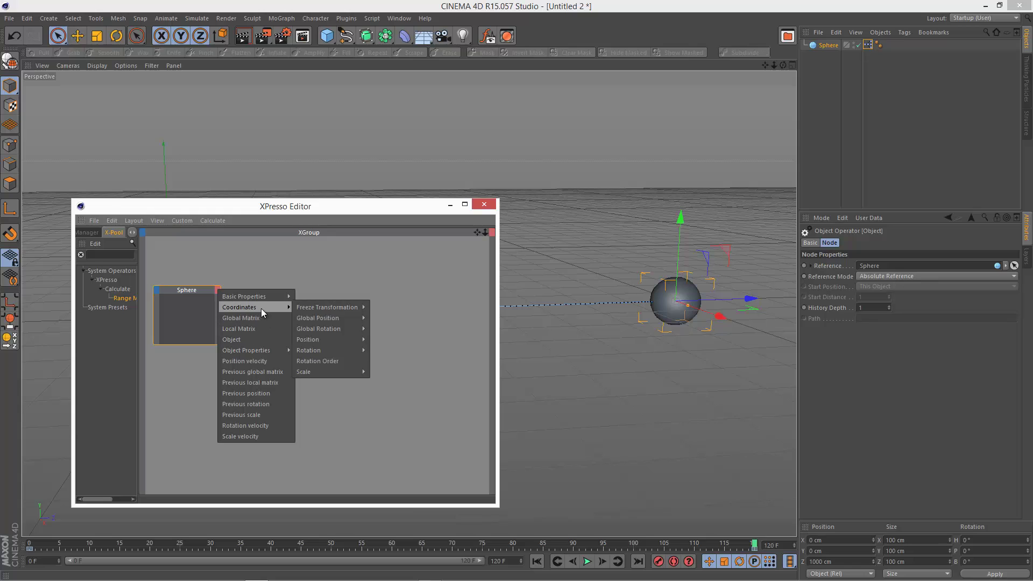
mouse_move(351, 323)
left_click(405, 350)
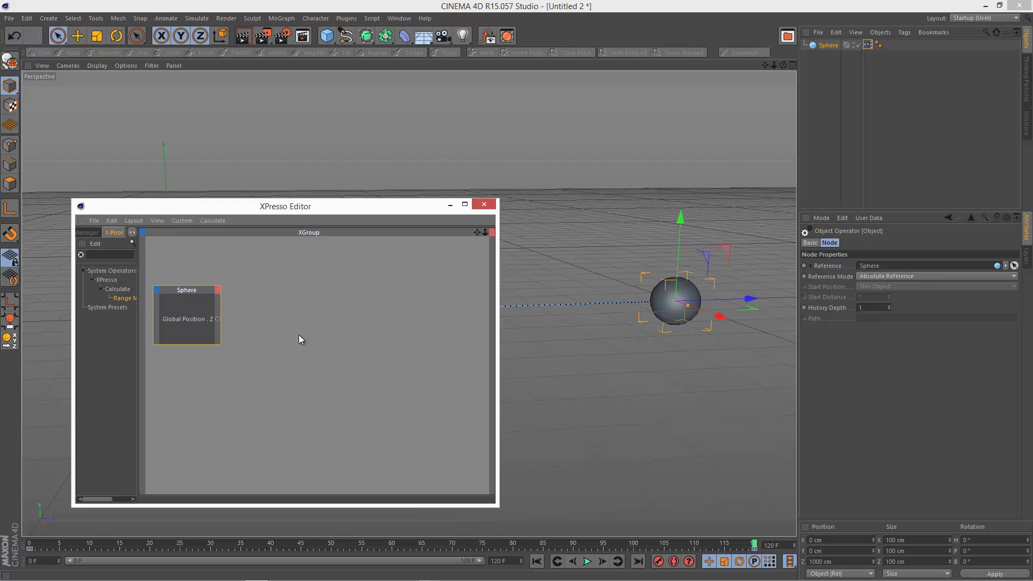
Add a second Sphere node at the right of the XPresso graph with a Global Position Y input port.
left_click(830, 48)
left_click_drag(478, 277, 488, 355)
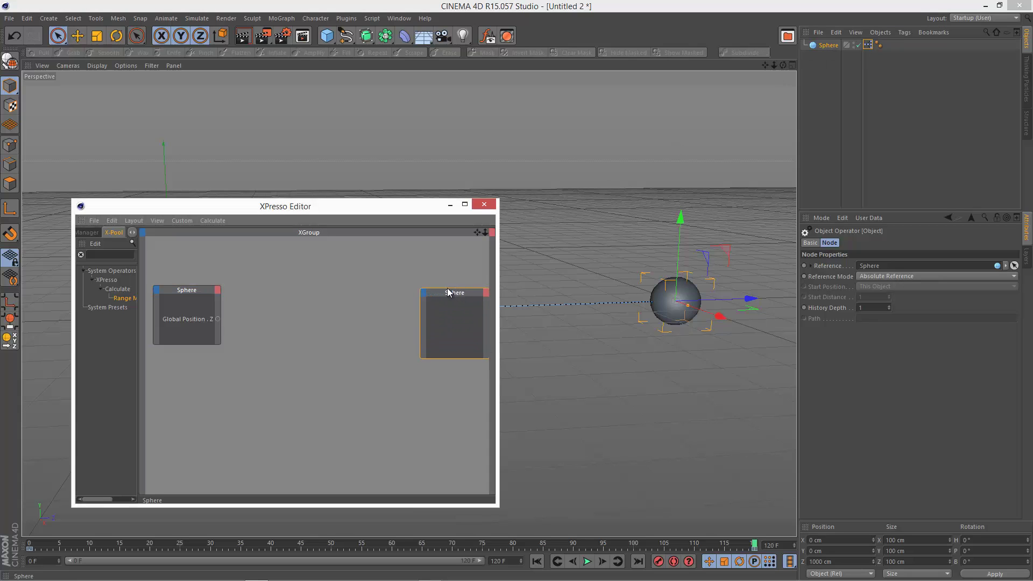
left_click_drag(447, 290, 434, 286)
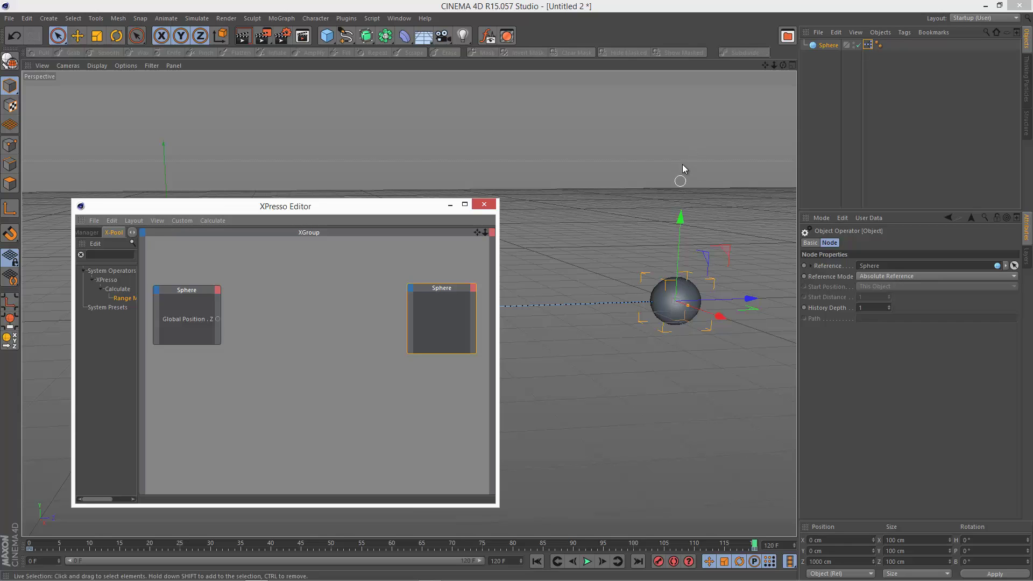
left_click(411, 290)
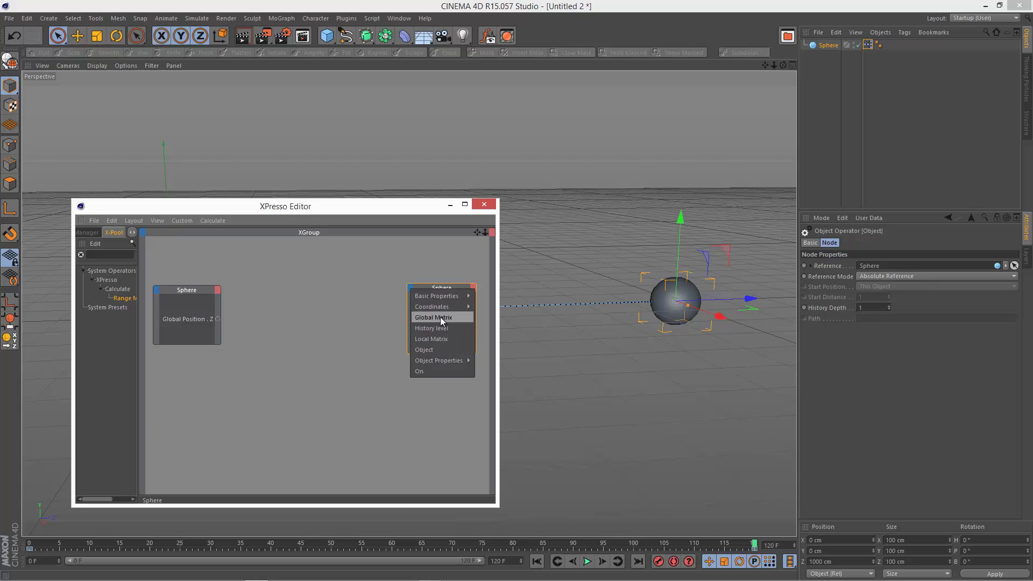
mouse_move(457, 308)
mouse_move(523, 323)
left_click(586, 338)
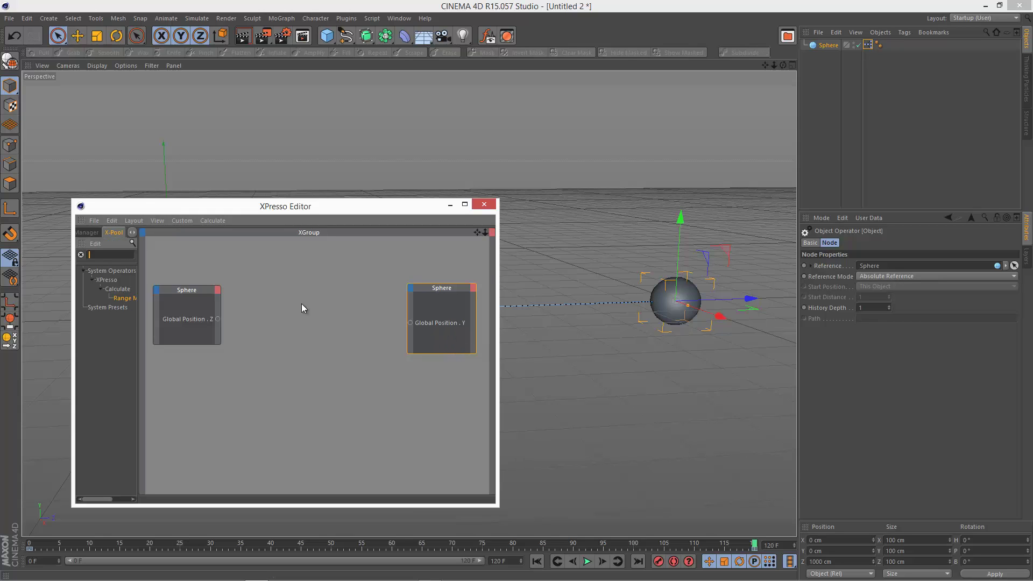
Search the XPresso node pool for "range" and place a Range Mapper node between the two Sphere nodes.
left_click(114, 256)
type("range")
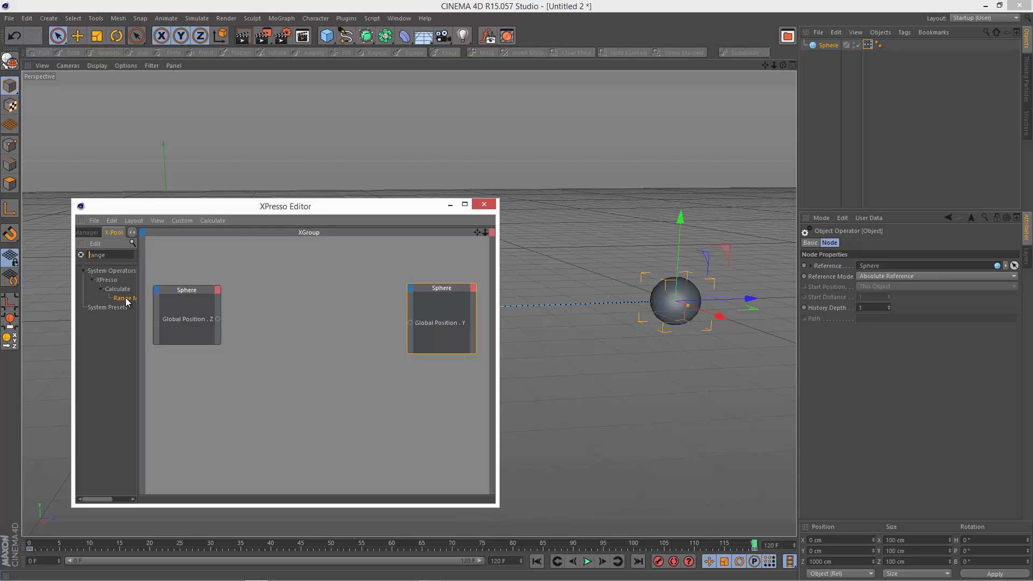
left_click_drag(127, 303, 300, 302)
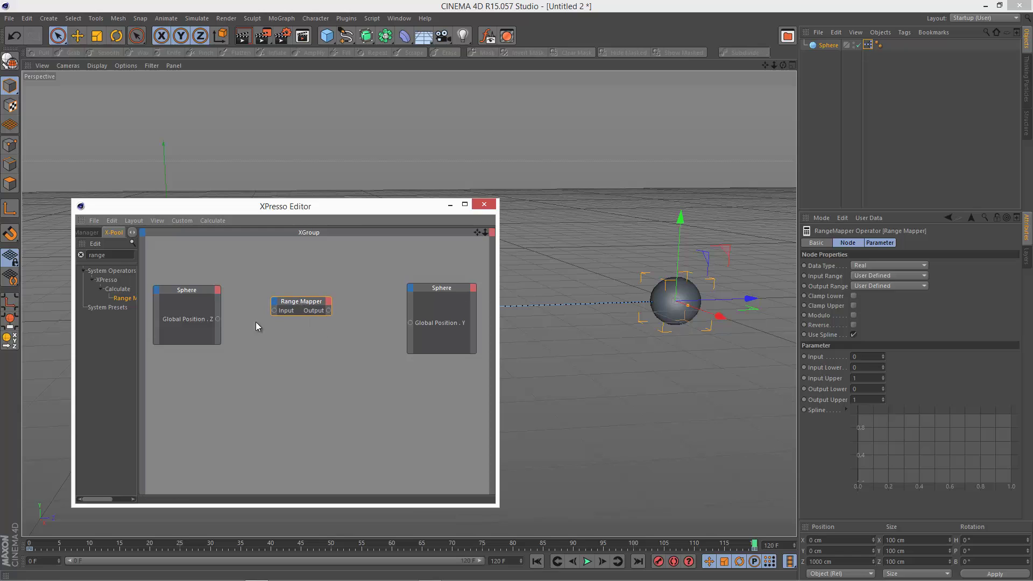
Connect Global Position Z to the Range Mapper's input and its output to the second Sphere node's Global Position Y.
left_click_drag(273, 312, 274, 311)
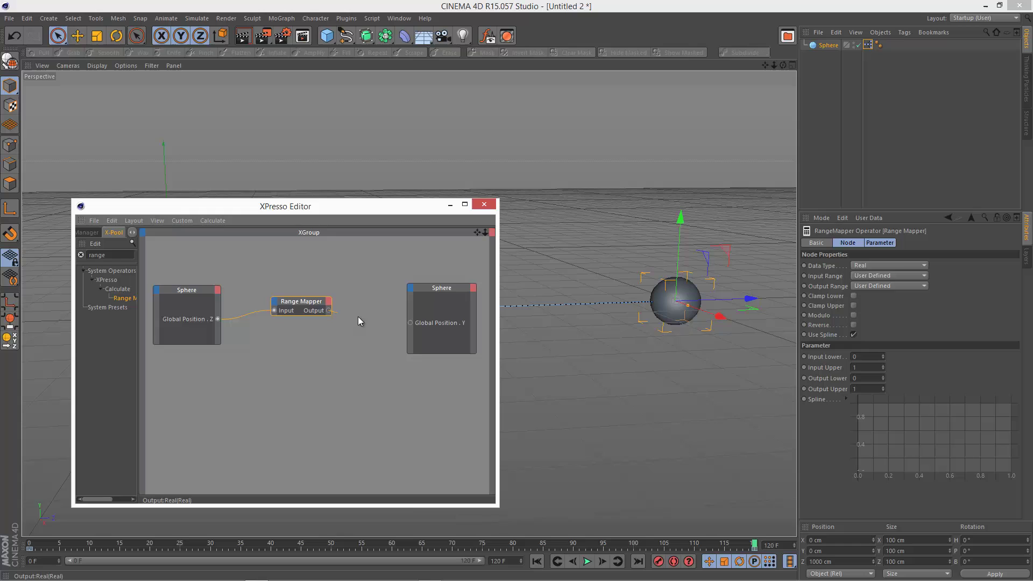
left_click_drag(360, 321, 411, 323)
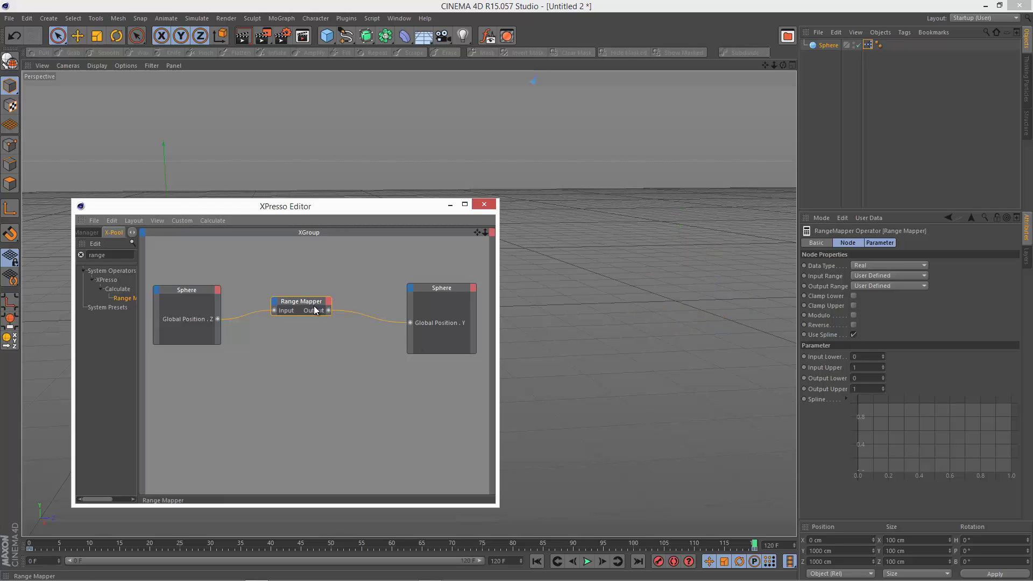
left_click_drag(315, 310, 322, 314)
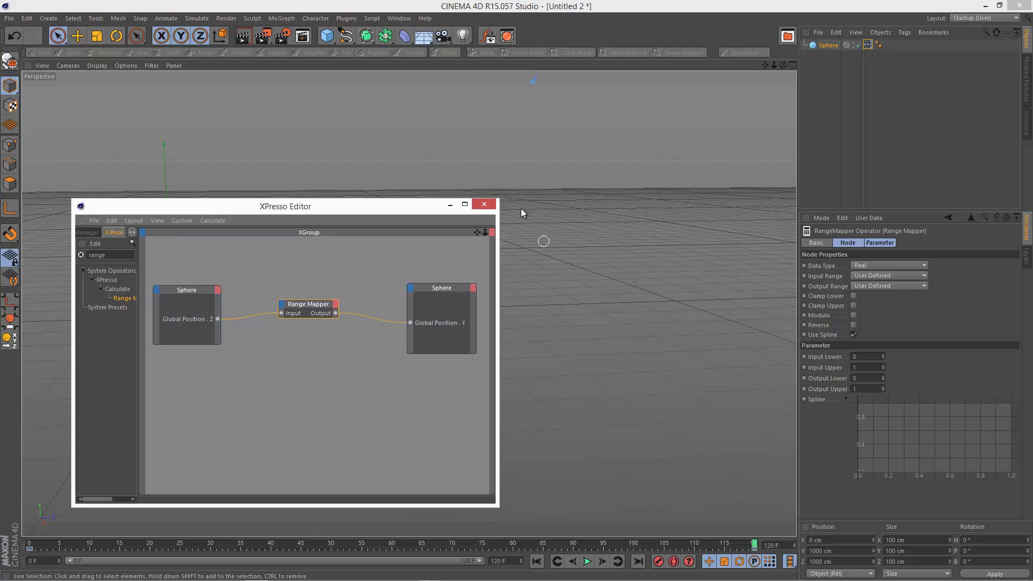
Minimize the XPresso Editor and set the Range Mapper's Input Upper to 200 and Output Upper to 300.
left_click(451, 205)
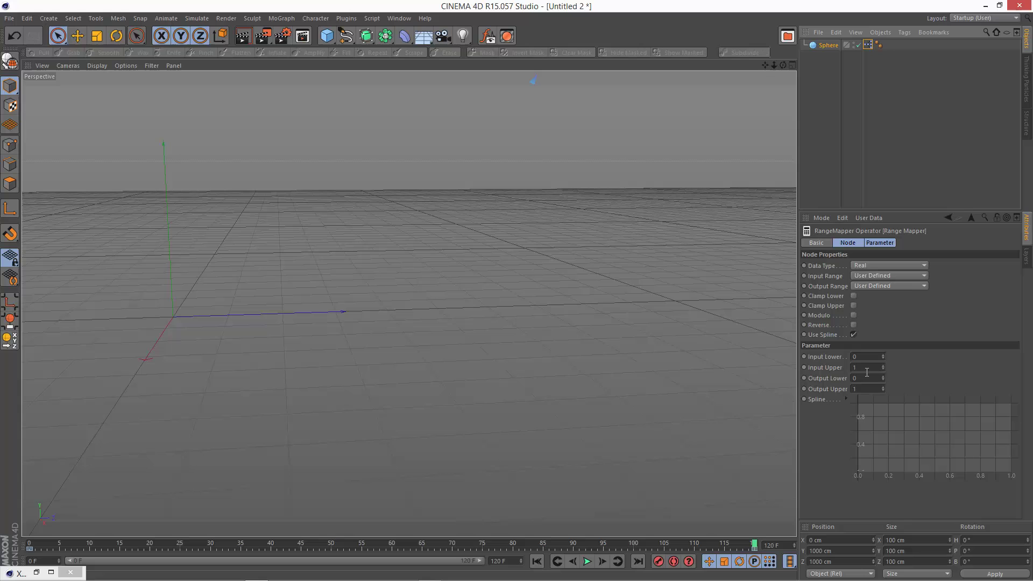
left_click_drag(34, 544, 74, 521)
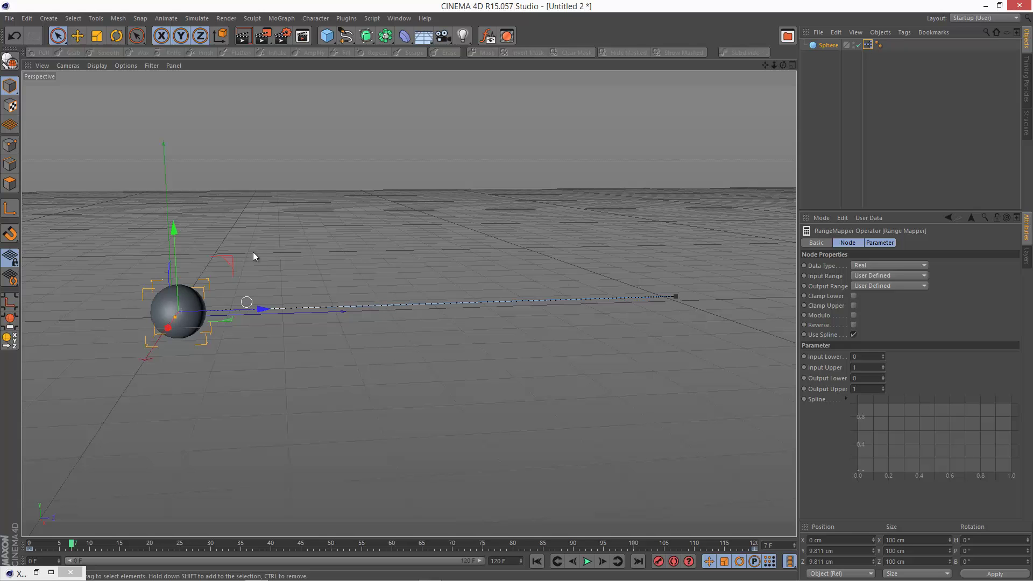
left_click(852, 368)
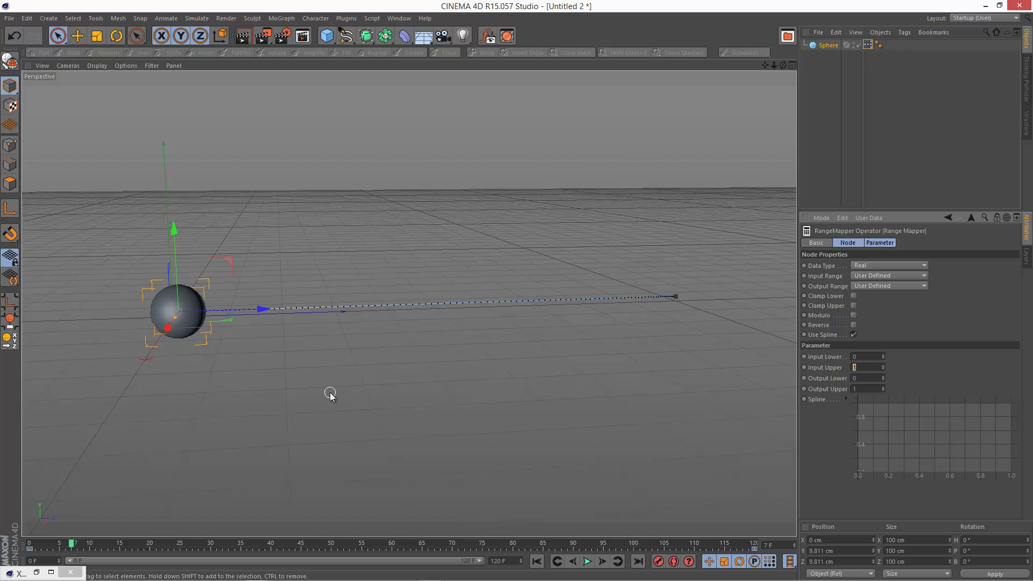
type("200")
key("Return")
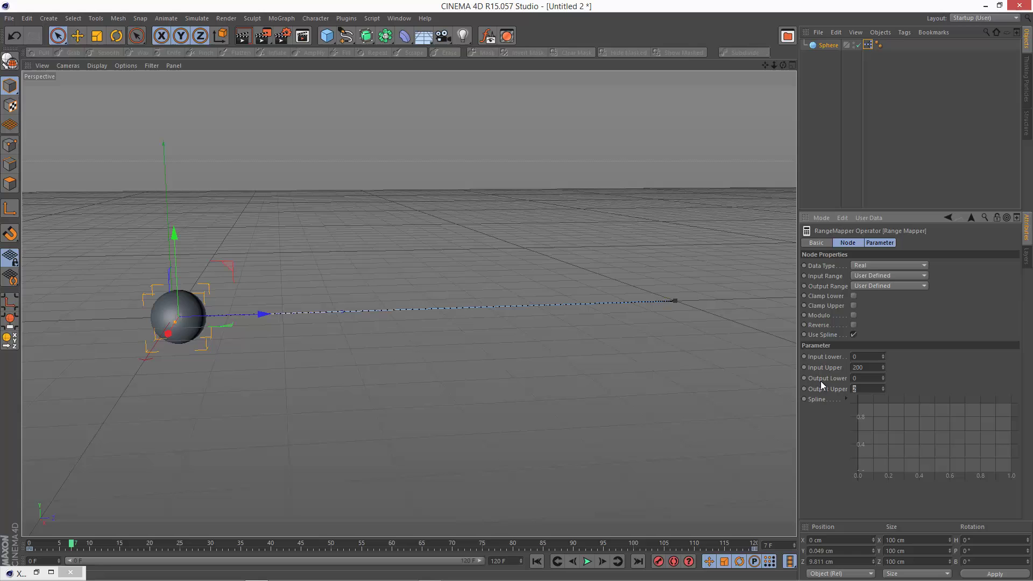
type("00")
key("Return")
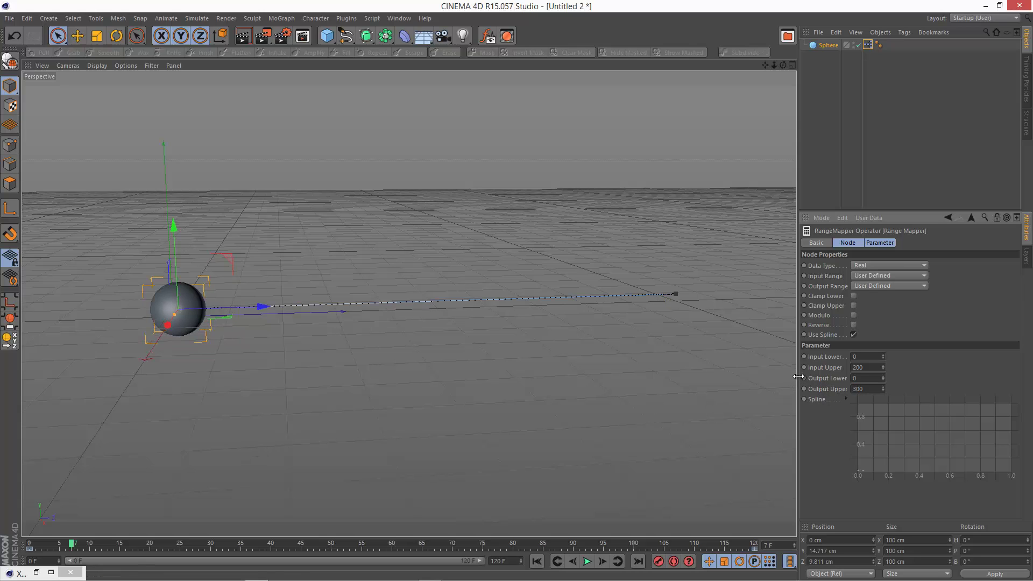
Scrub the timeline through the animation to check the sphere's mapped height, and return to frame 0.
left_click(41, 544)
left_click_drag(43, 543, 744, 538)
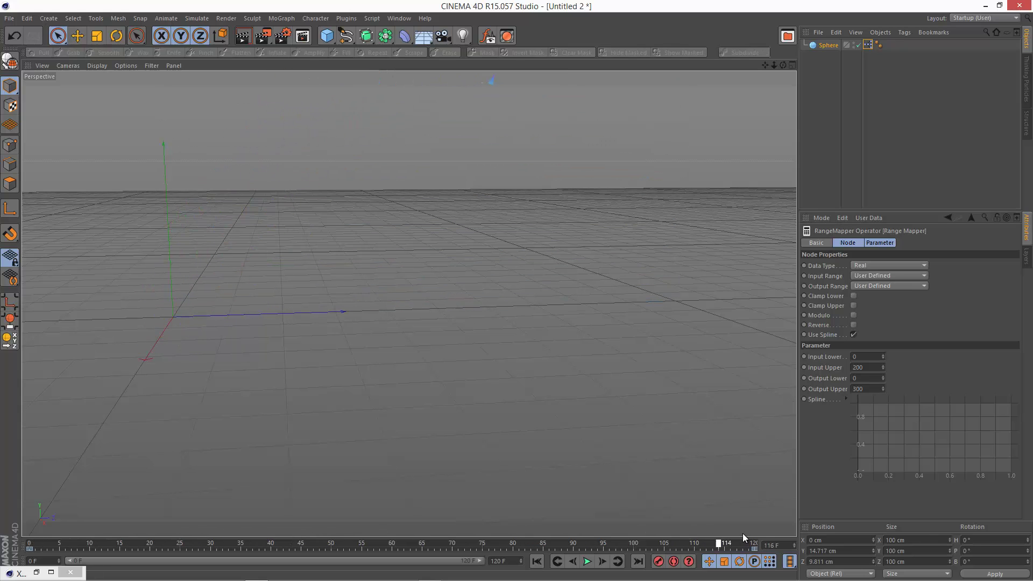
left_click_drag(679, 531, 33, 533)
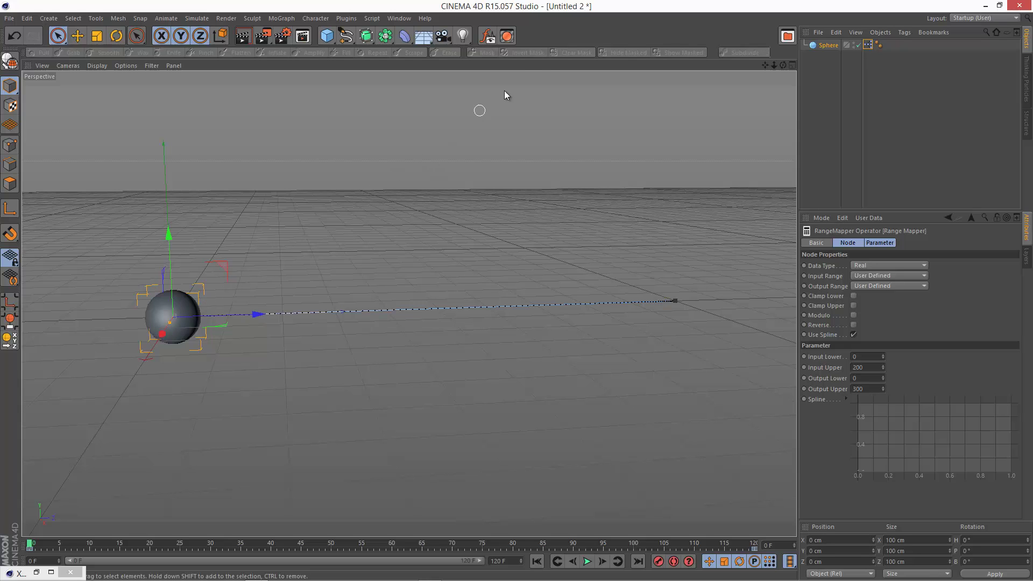
left_click_drag(31, 545, 4, 525)
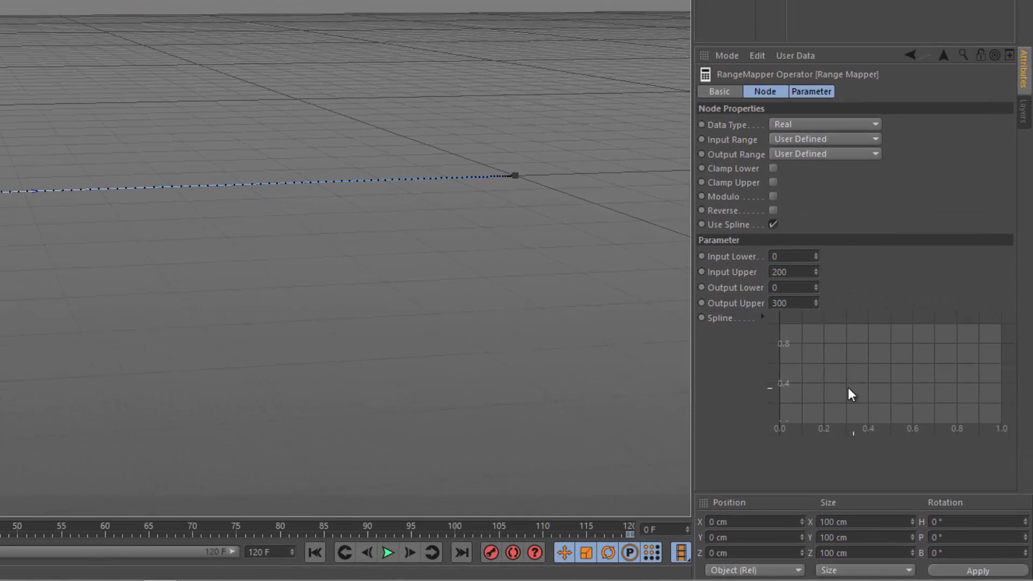
Apply the Linear preset to the Range Mapper's spline and set both end points to the Ease Ease point type.
right_click(825, 356)
mouse_move(905, 482)
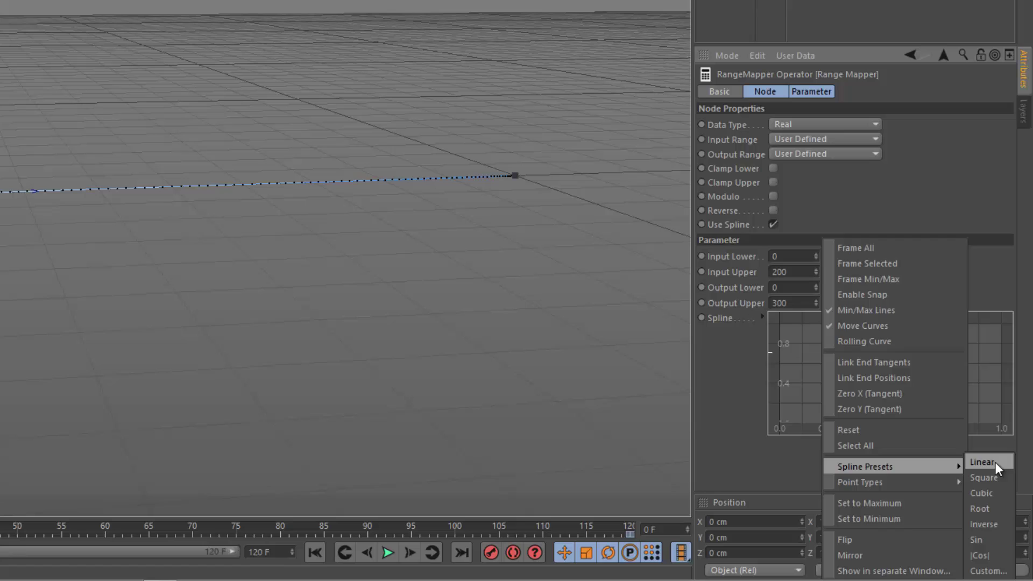
left_click(984, 462)
left_click_drag(1008, 319, 789, 437)
right_click(780, 424)
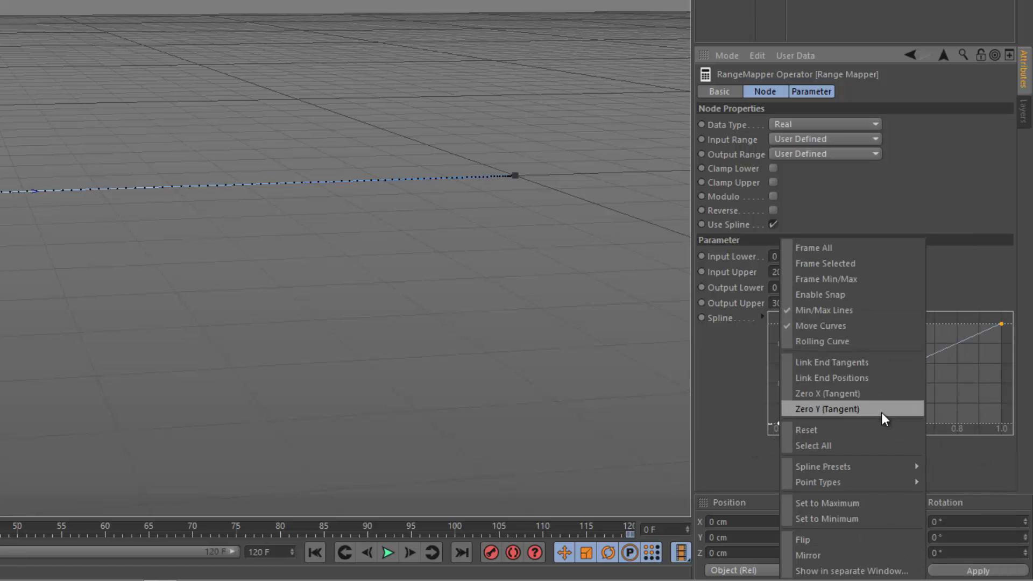
mouse_move(880, 481)
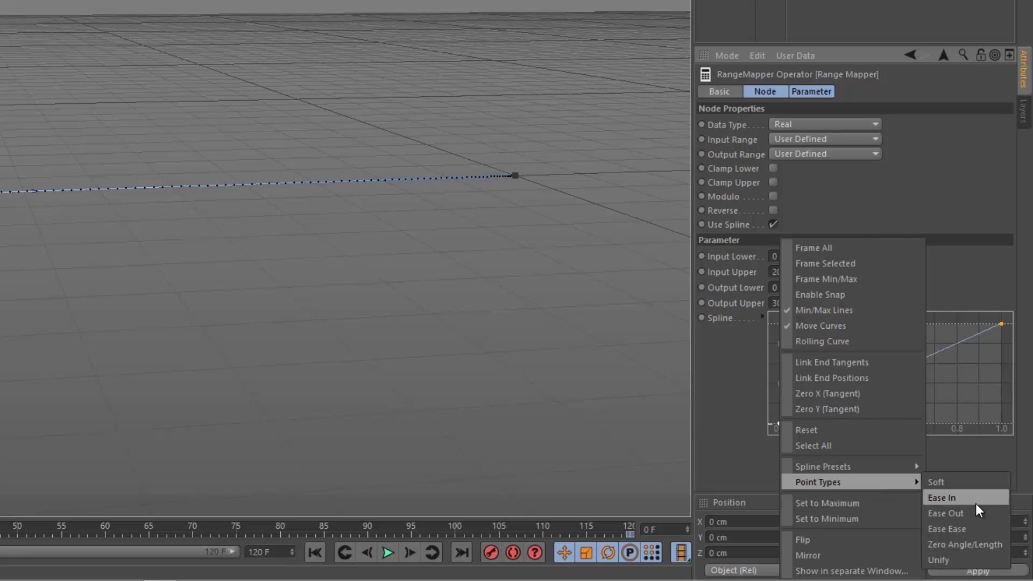
left_click(972, 529)
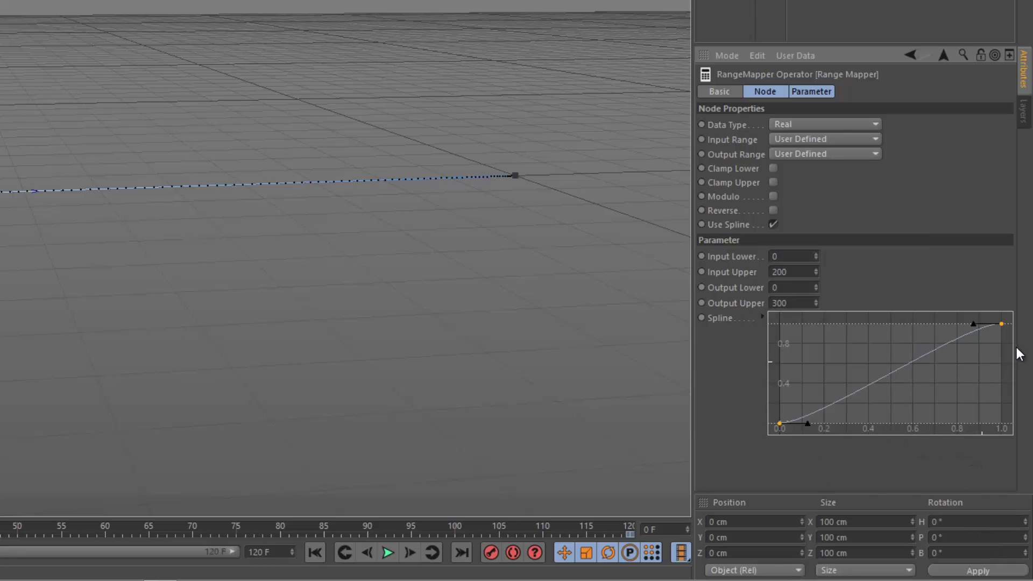
Shape the spline into an arch with a midpoint at about 0.5 raised to the maximum, the end point at zero, and steeper end tangents.
left_click(892, 372, "ctrl")
left_click_drag(897, 377, 890, 326)
left_click_drag(1001, 324, 1006, 423)
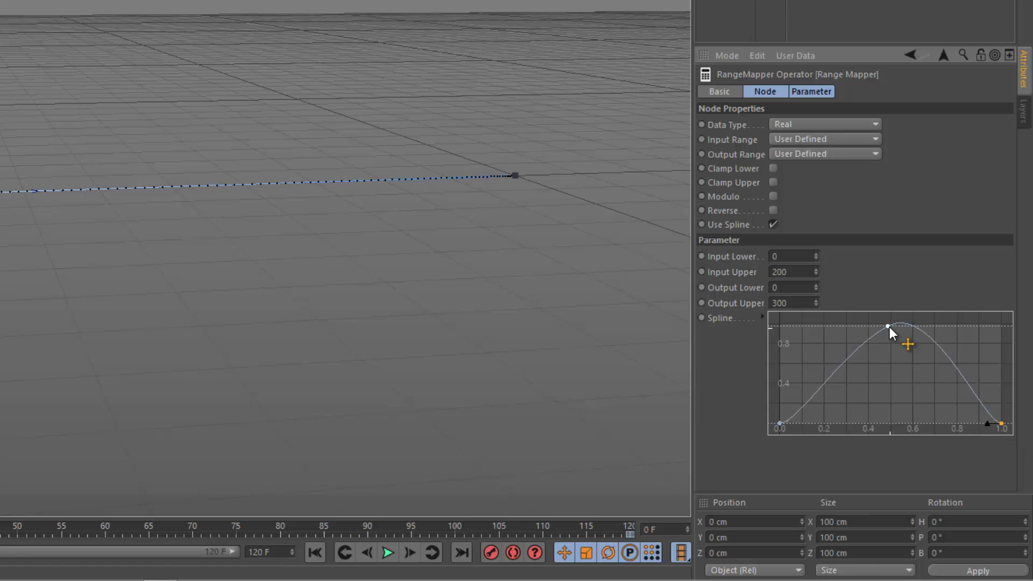
mouse_move(889, 328)
left_mouse_down()
mouse_move(945, 331)
mouse_move(891, 324)
left_mouse_up()
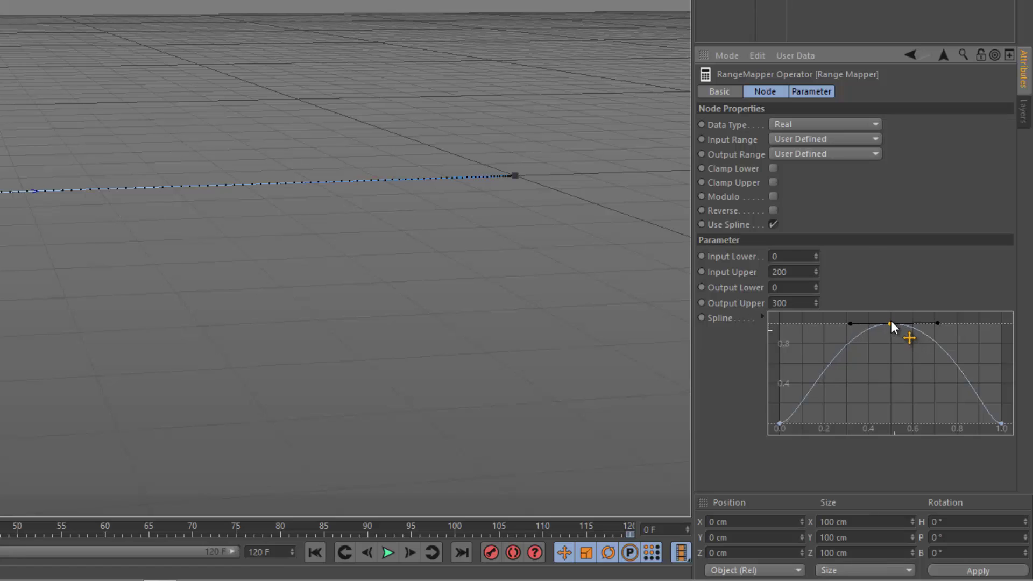
left_click(780, 423)
left_click_drag(986, 422, 989, 402)
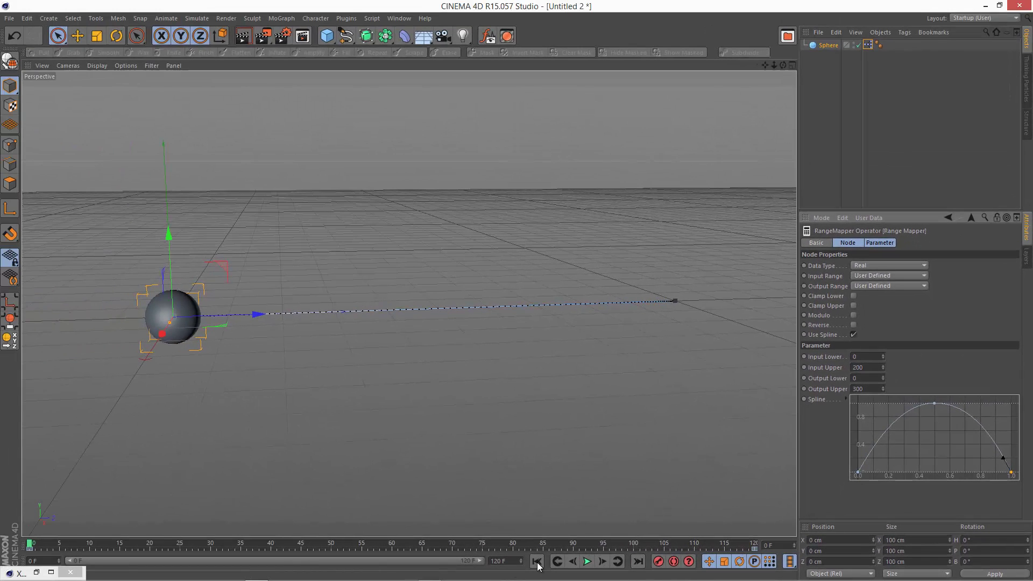
Play the animation to check the sphere's arched motion, scrub back through the frames, and return to frame 0.
left_click(588, 562)
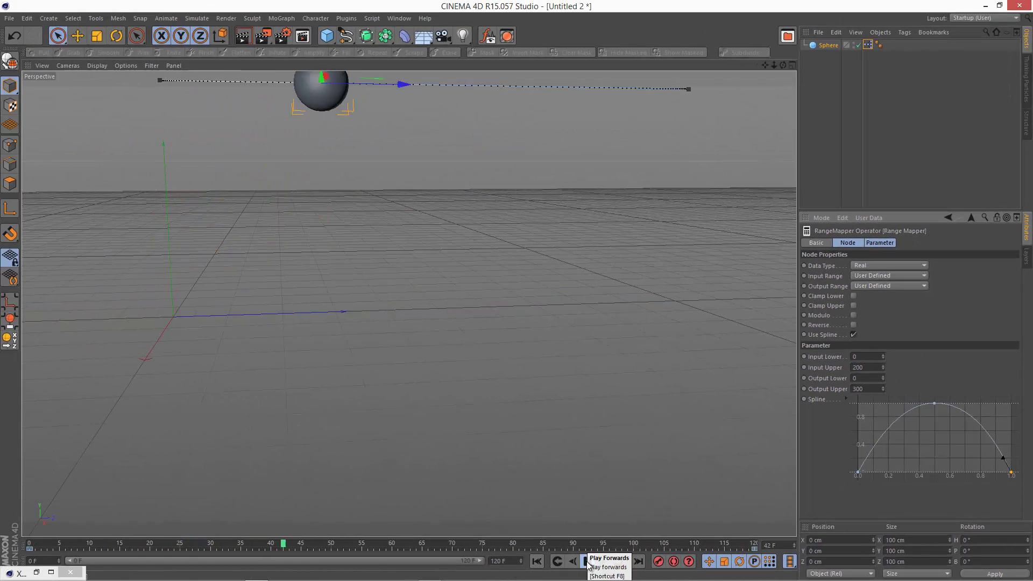
left_click(588, 562)
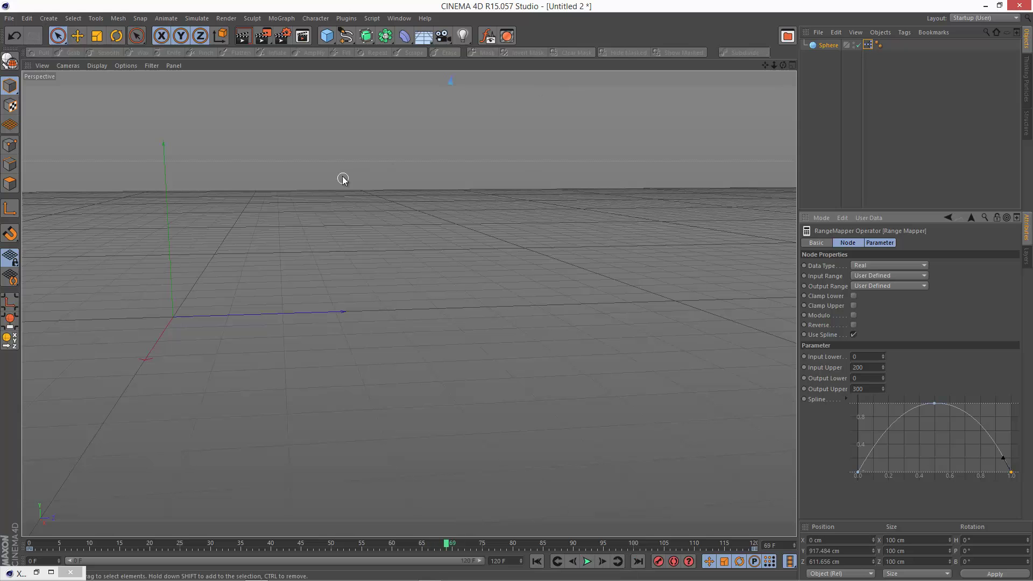
left_click_drag(445, 541, 302, 508)
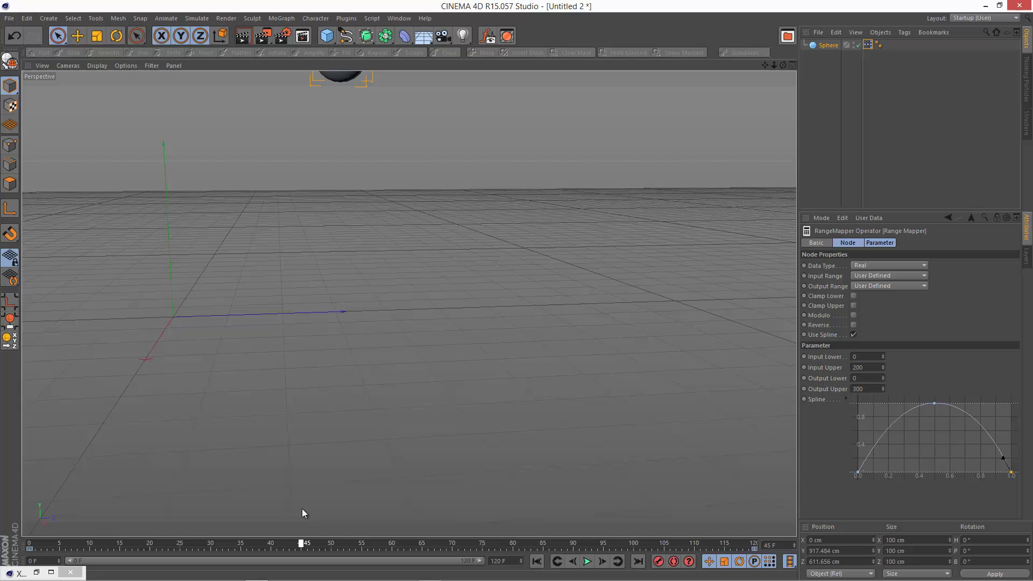
left_click_drag(301, 544, 51, 543)
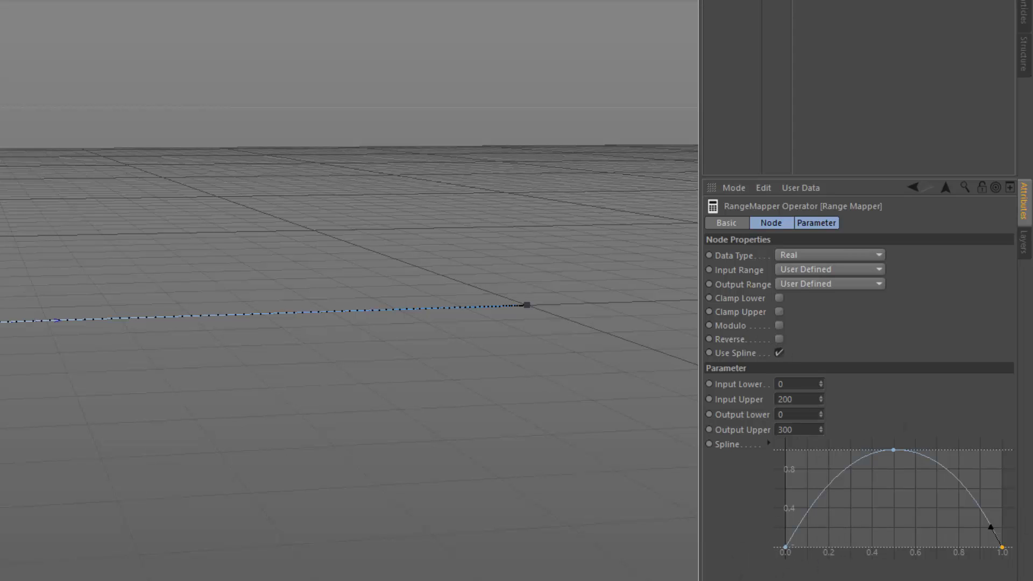
Enable Modulo on the Range Mapper and preview the sphere's repeated bouncing.
left_click(780, 326)
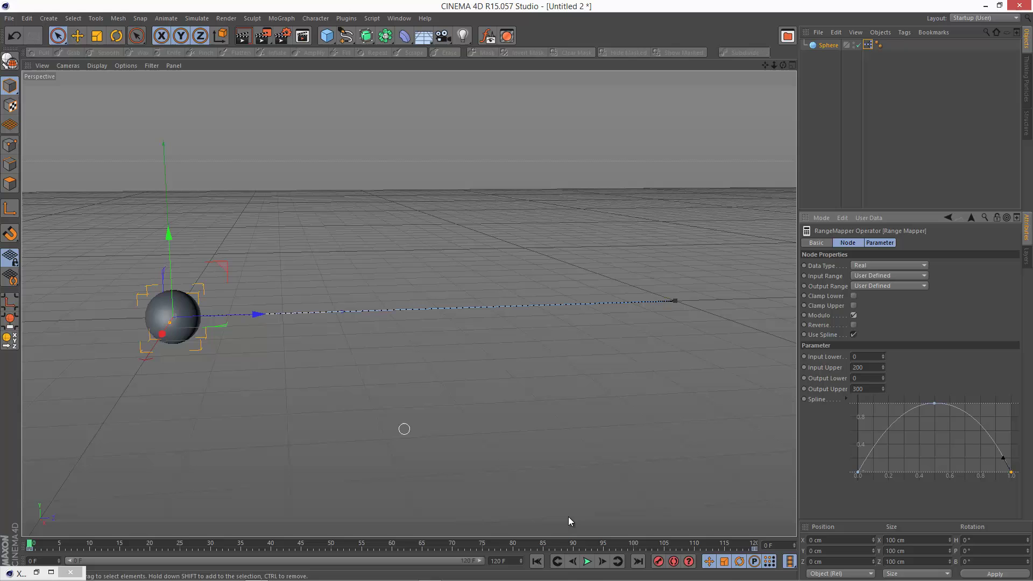
left_click(586, 560)
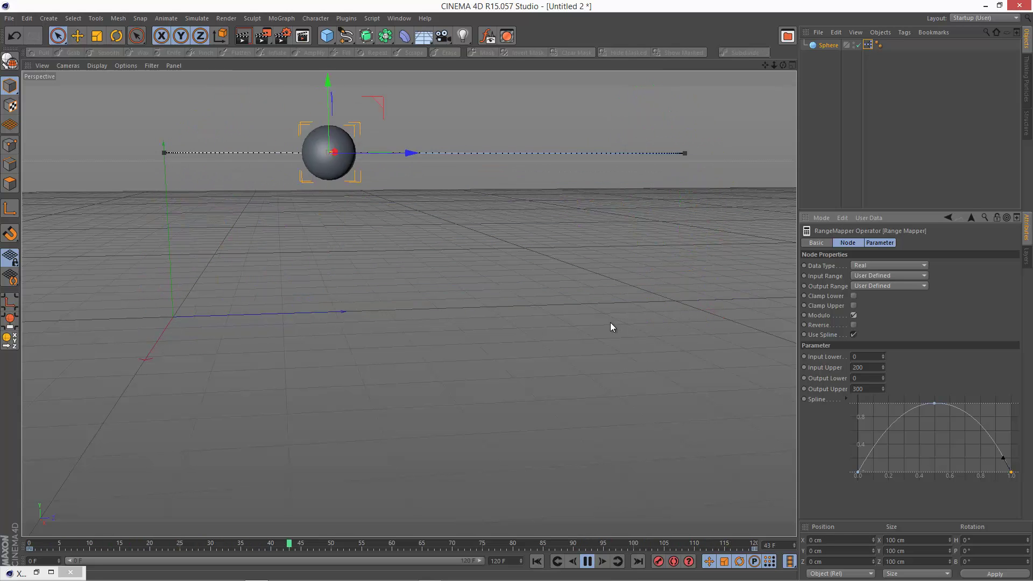
left_click(587, 562)
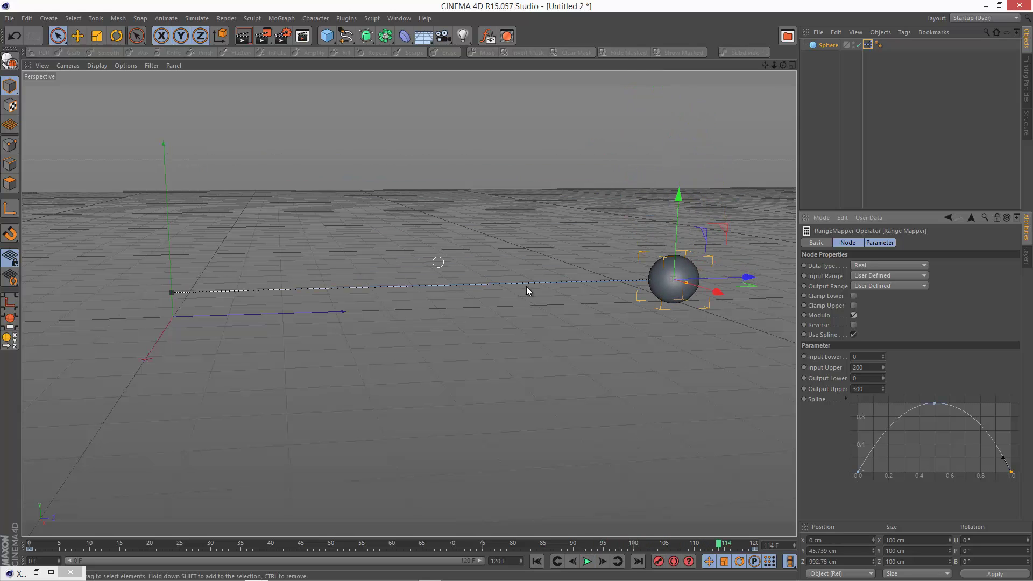
Set both keys of the sphere's Position Z F-curve to linear interpolation and close the Timeline.
left_click(824, 46)
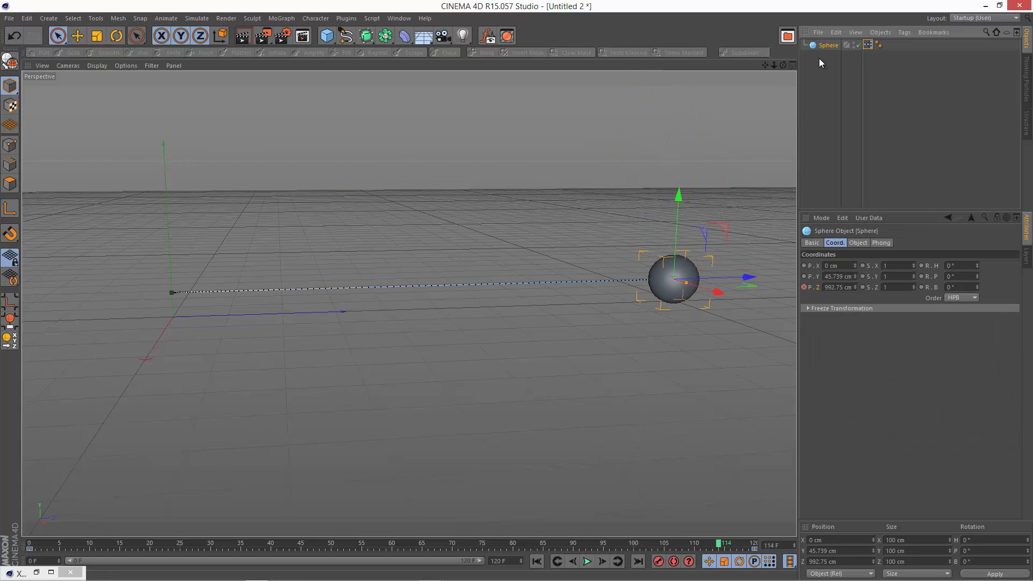
right_click(818, 291)
mouse_move(845, 294)
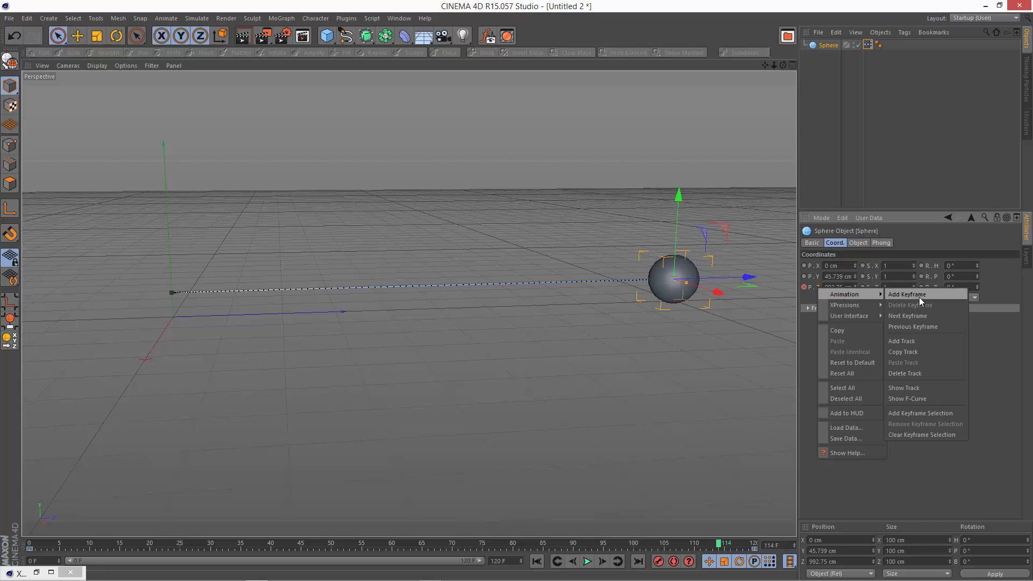
left_click(915, 398)
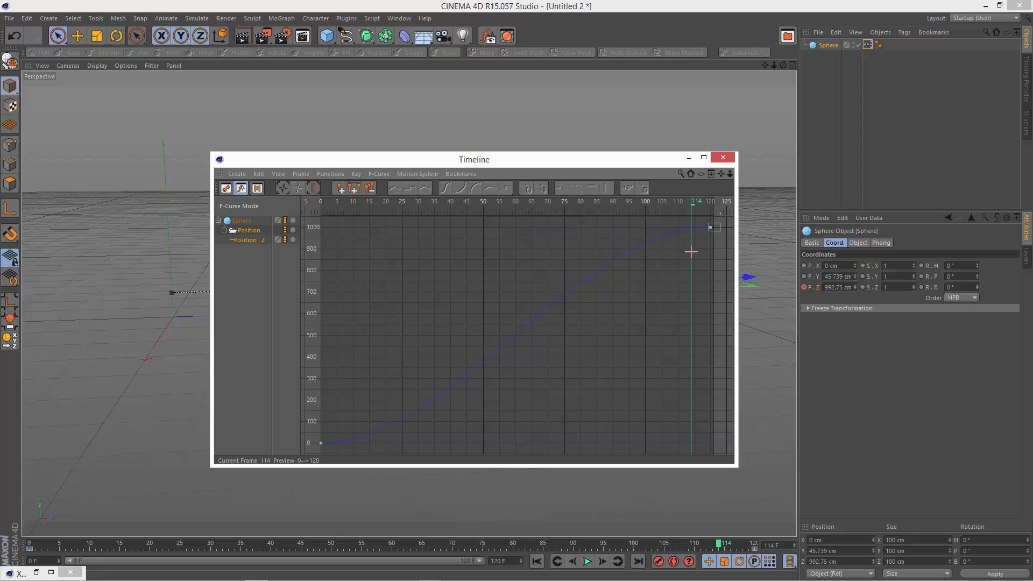
left_click_drag(720, 223, 338, 446)
left_click(395, 188)
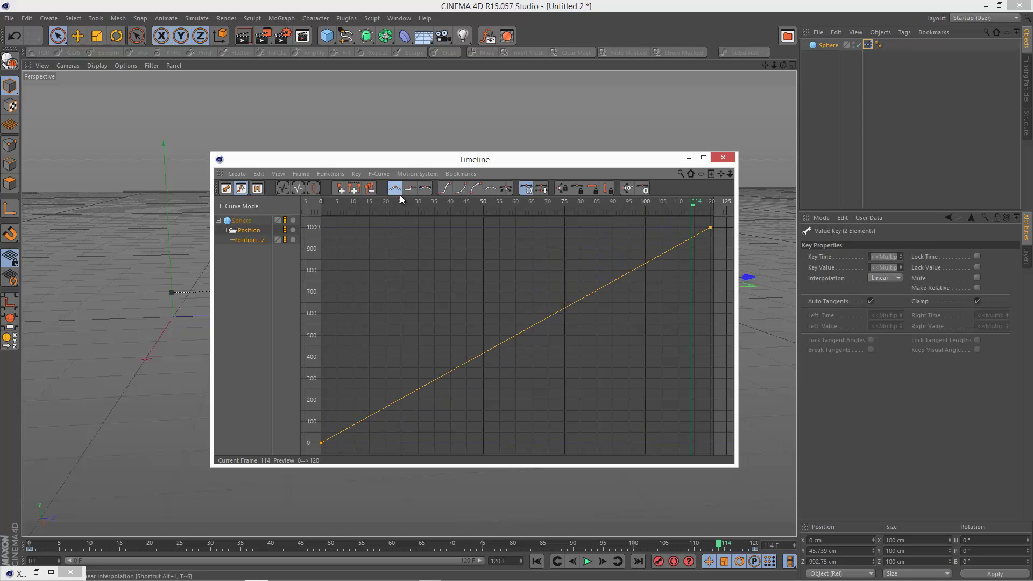
left_click(723, 157)
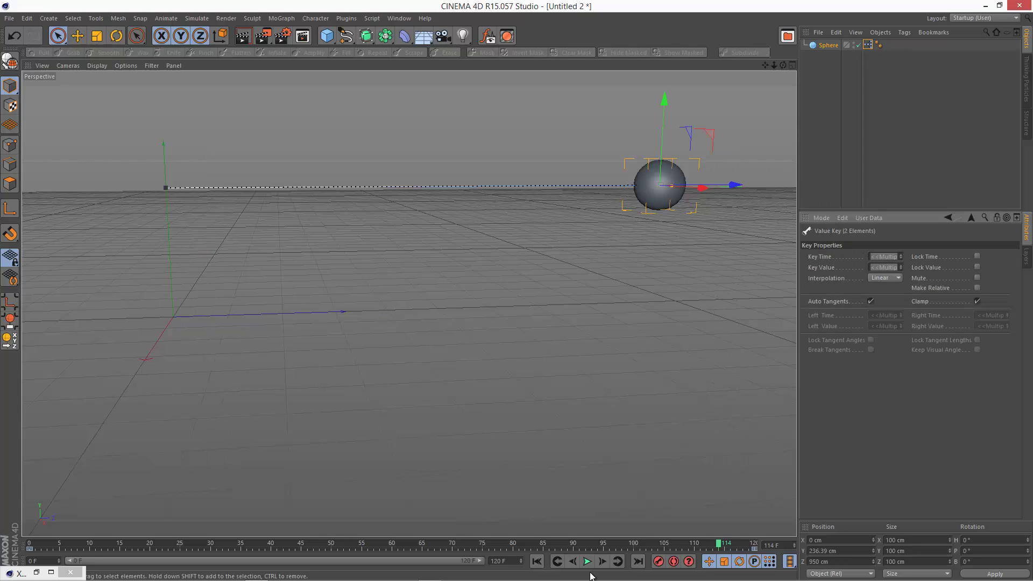
Play the animation from the first frame to check the bounce at constant forward speed, and stop it.
left_click(537, 561)
left_click(587, 561)
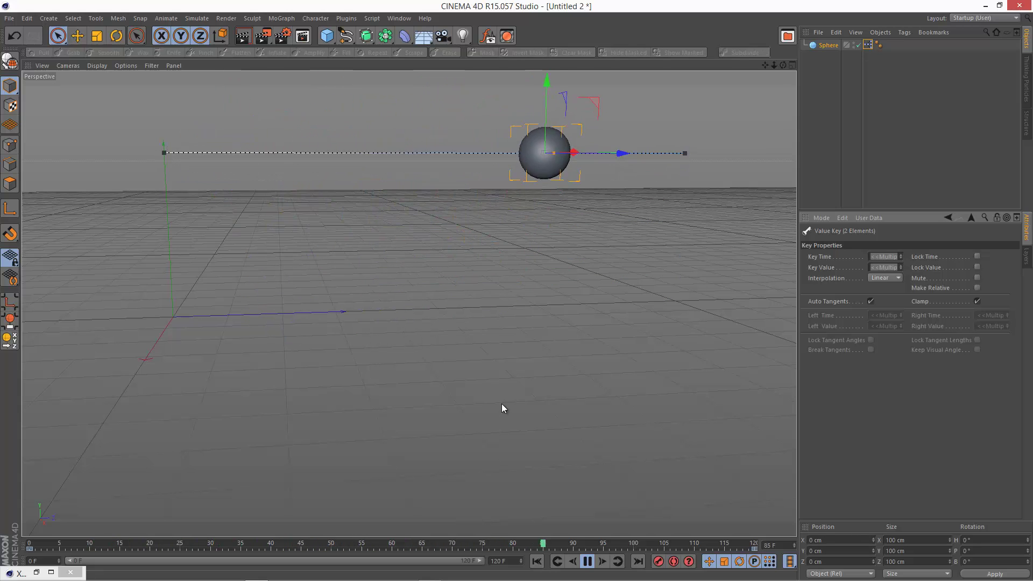
left_click(587, 561)
Scrub the early frames in the maximized Right view to examine one bounce against the grid, and return to the Perspective view.
left_click(793, 66)
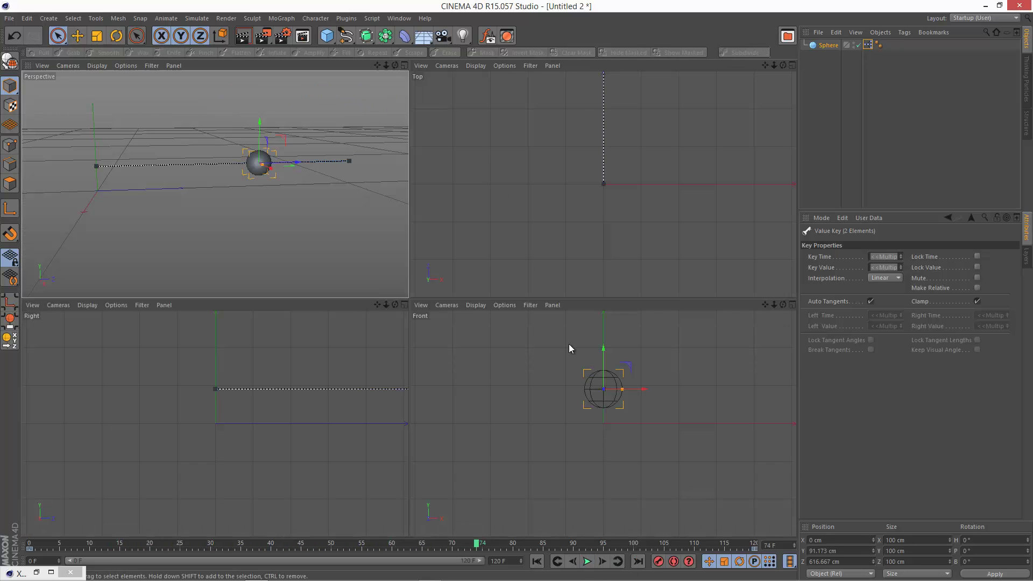
left_click_drag(65, 544, 216, 545)
left_click(404, 305)
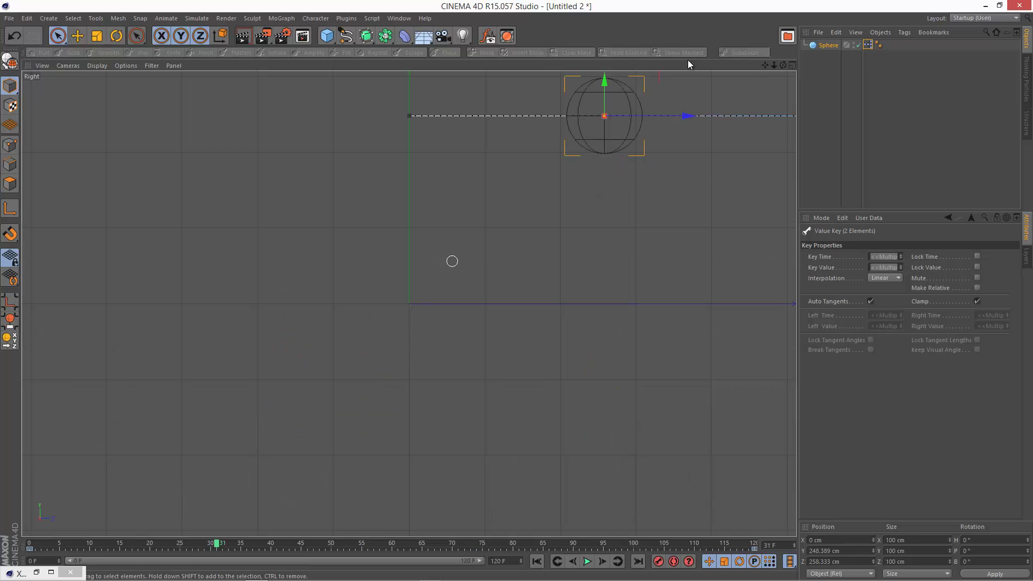
left_click_drag(764, 66, 516, 291)
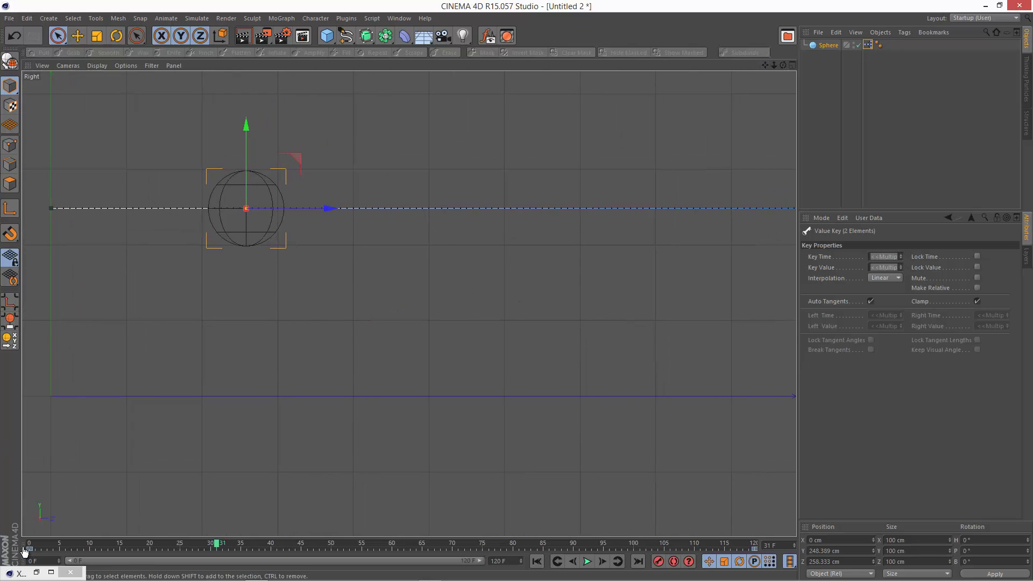
left_click_drag(30, 546, 176, 546)
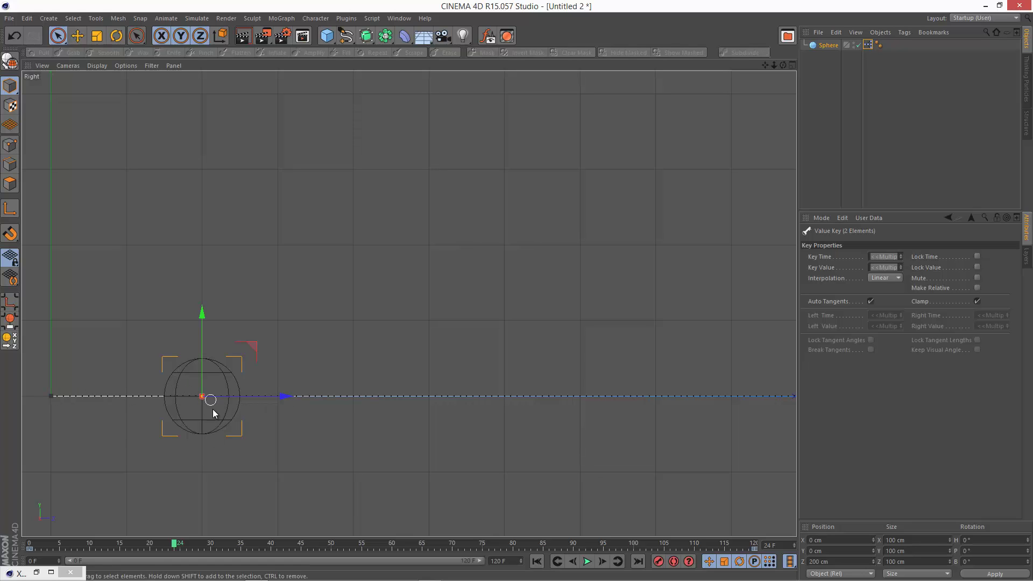
left_click(793, 65)
left_click(406, 65)
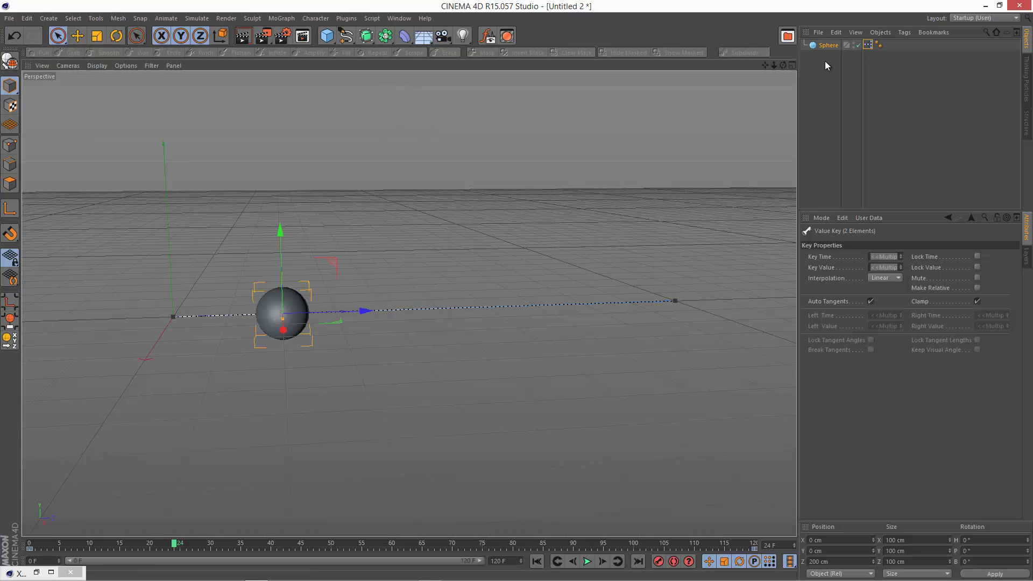
Set the Range Mapper's Output Lower to 50 to match the sphere's radius, and minimize the XPresso Editor.
left_click(829, 46)
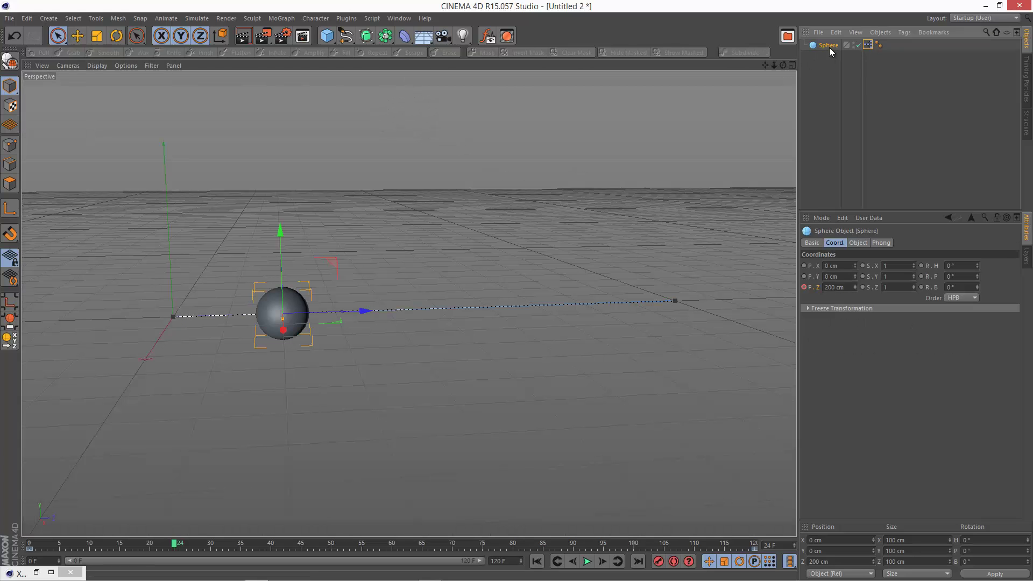
left_click(859, 243)
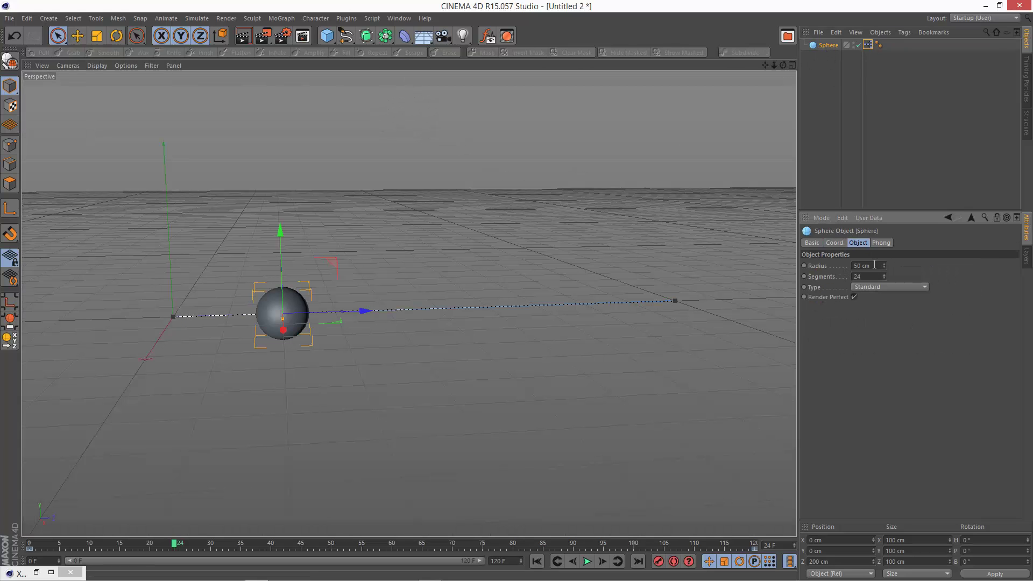
left_click(36, 572)
left_click(310, 307)
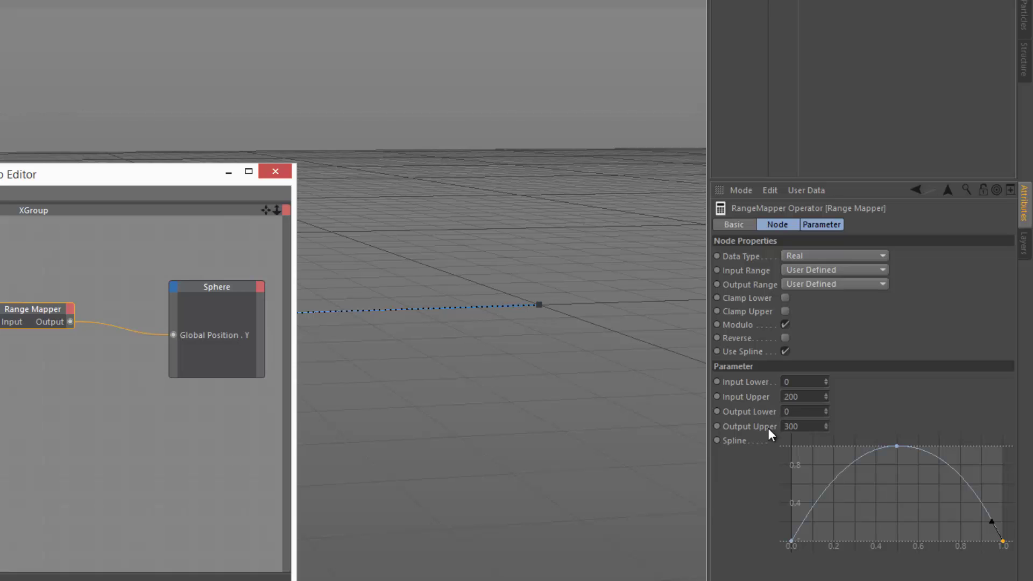
left_click(794, 412)
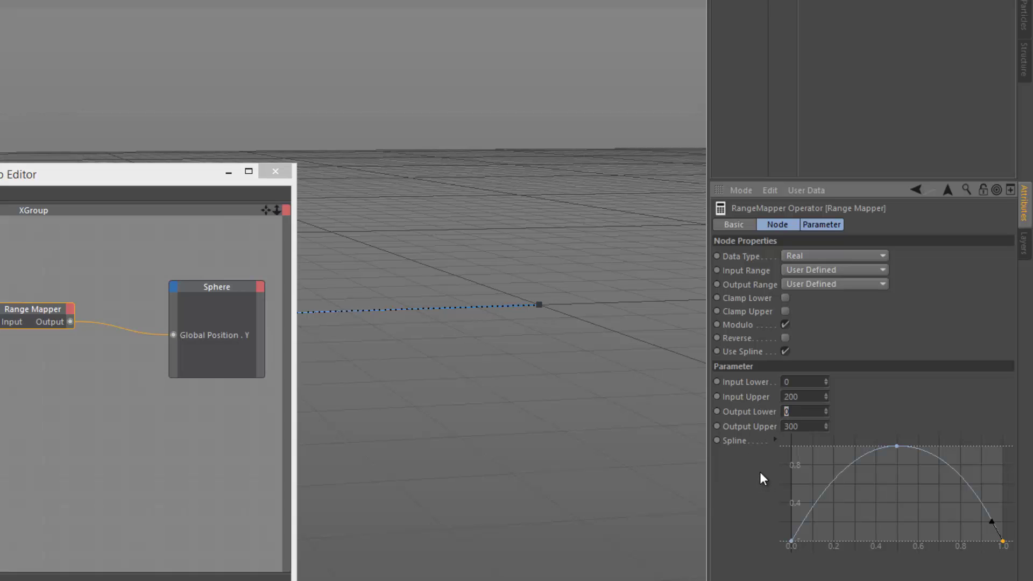
type("50")
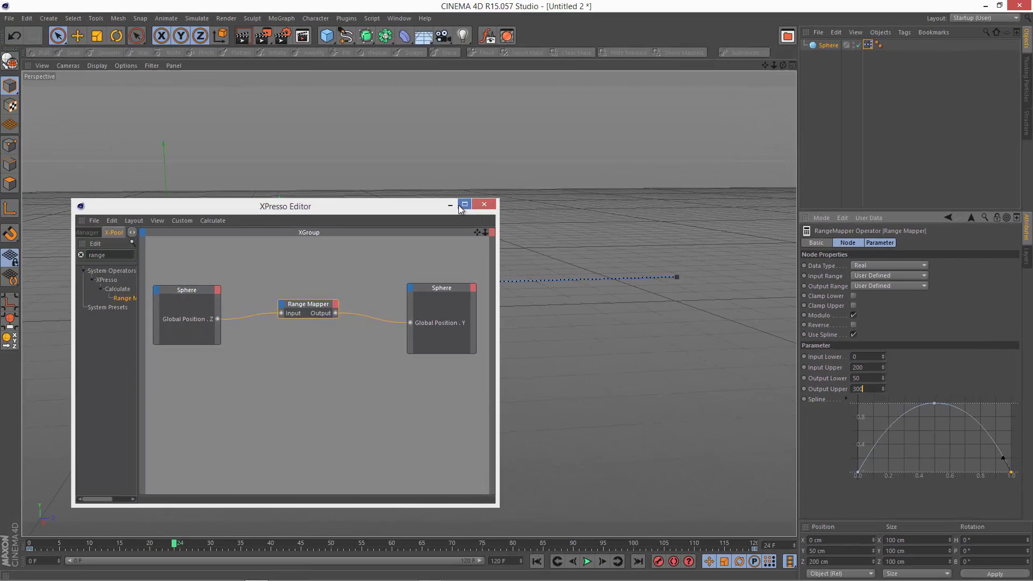
left_click(275, 171)
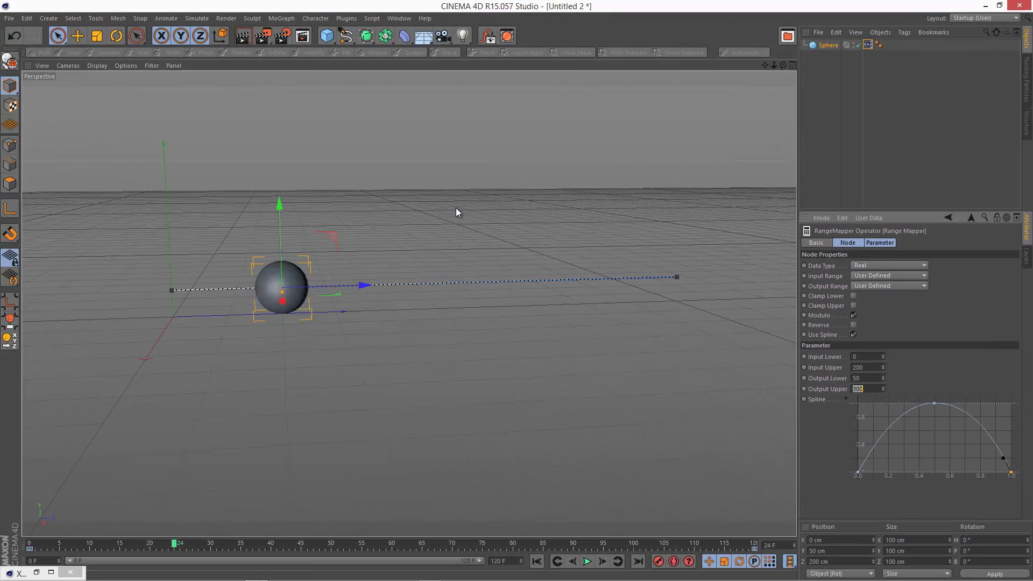
Play the animation from the start to check that the sphere bounces on the floor plane, and stop it.
left_click(537, 562)
left_click(588, 561)
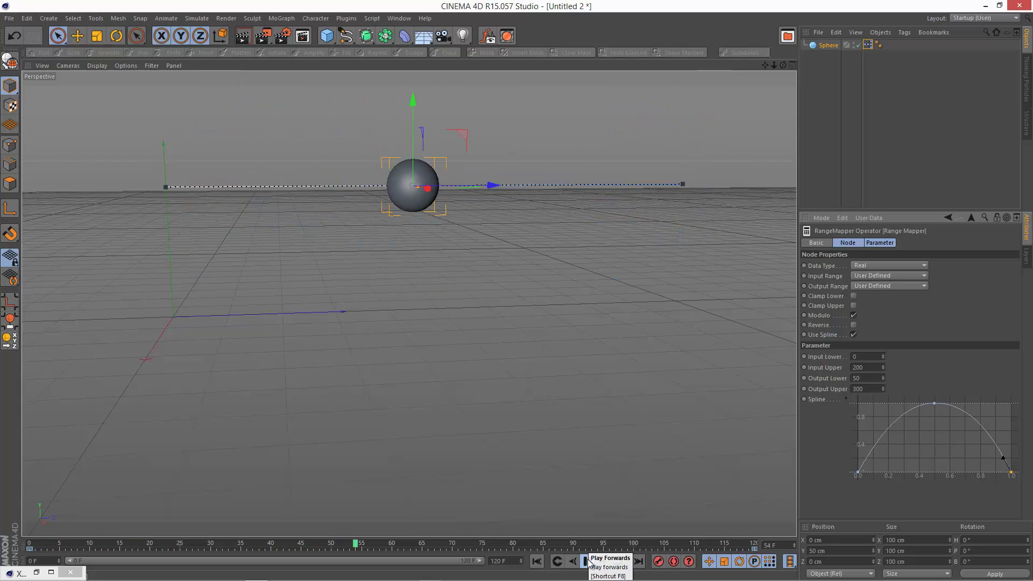
left_click(587, 562)
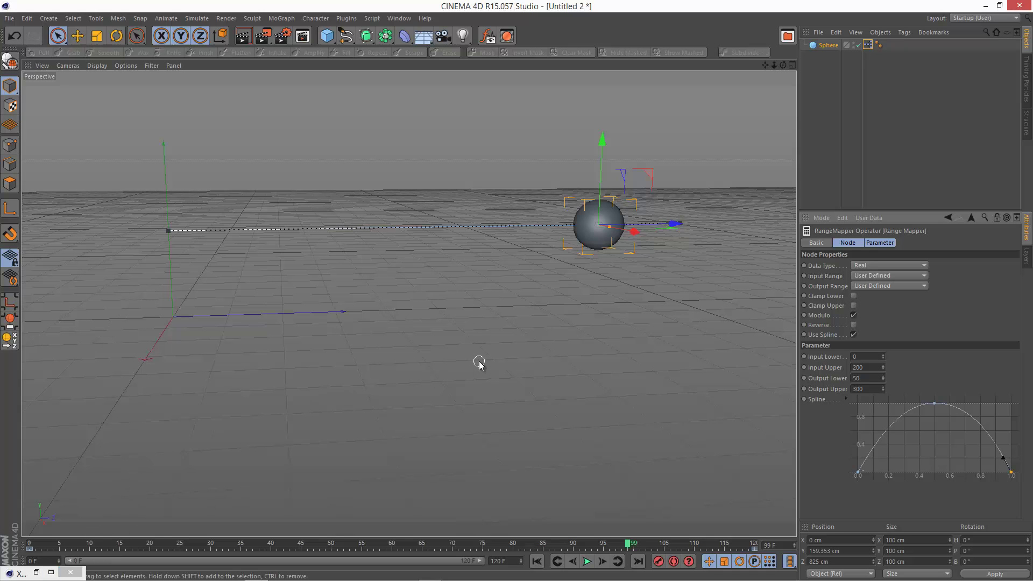
Reopen the XPresso Editor, add an Output Lower input port to the Range Mapper node, and enlarge the node to show it.
left_click(37, 572)
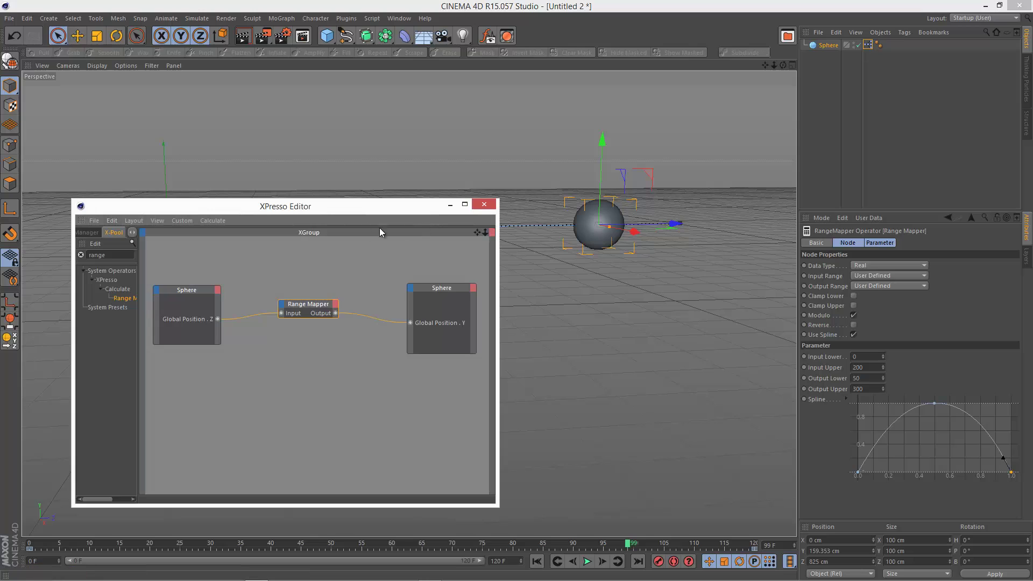
left_click(290, 310)
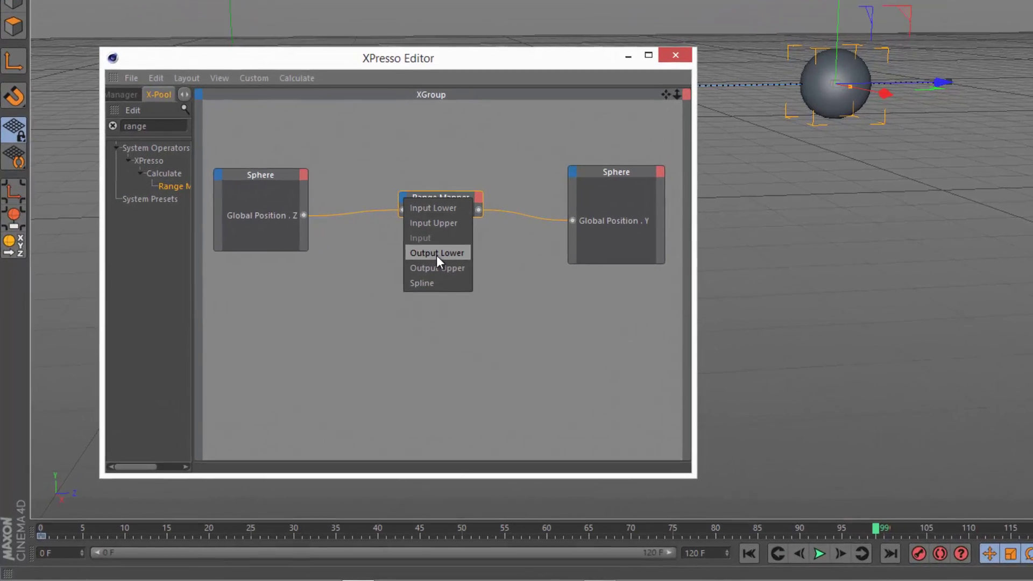
left_click(457, 241)
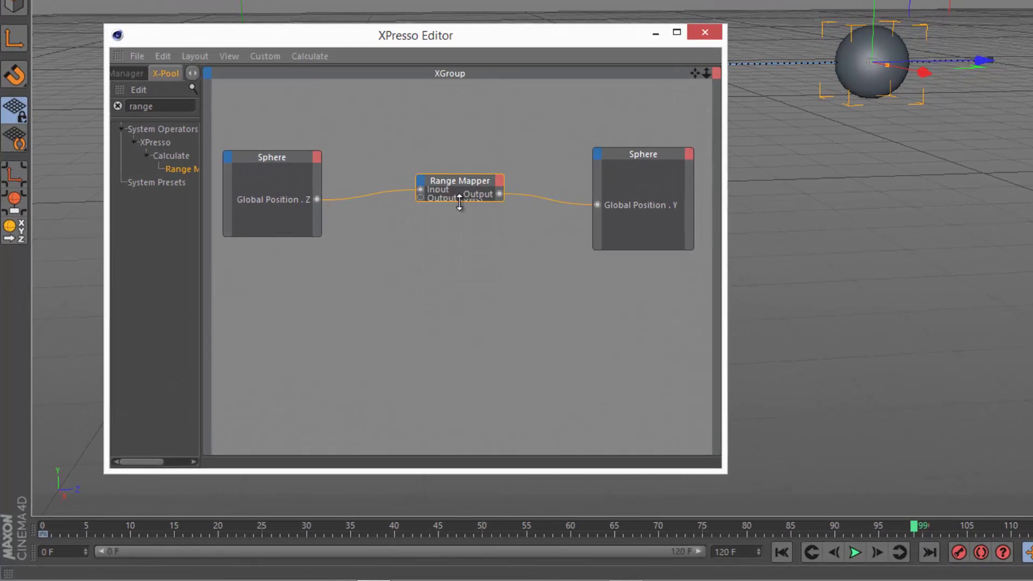
left_click_drag(459, 201, 460, 247)
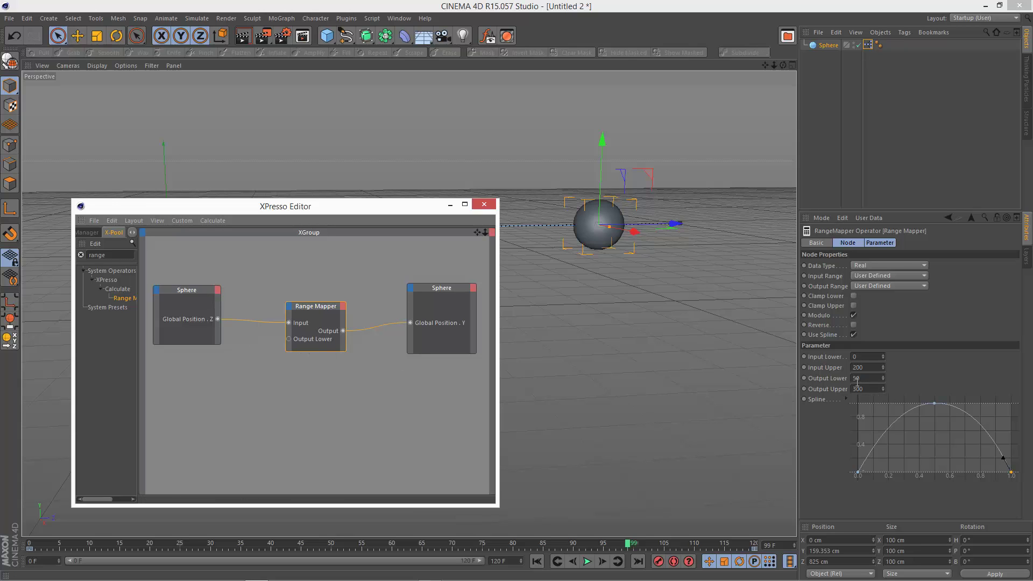
Add a Radius output port to the source Sphere node, connect it to the Range Mapper's Output Lower, and minimize the XPresso Editor.
left_click(219, 293)
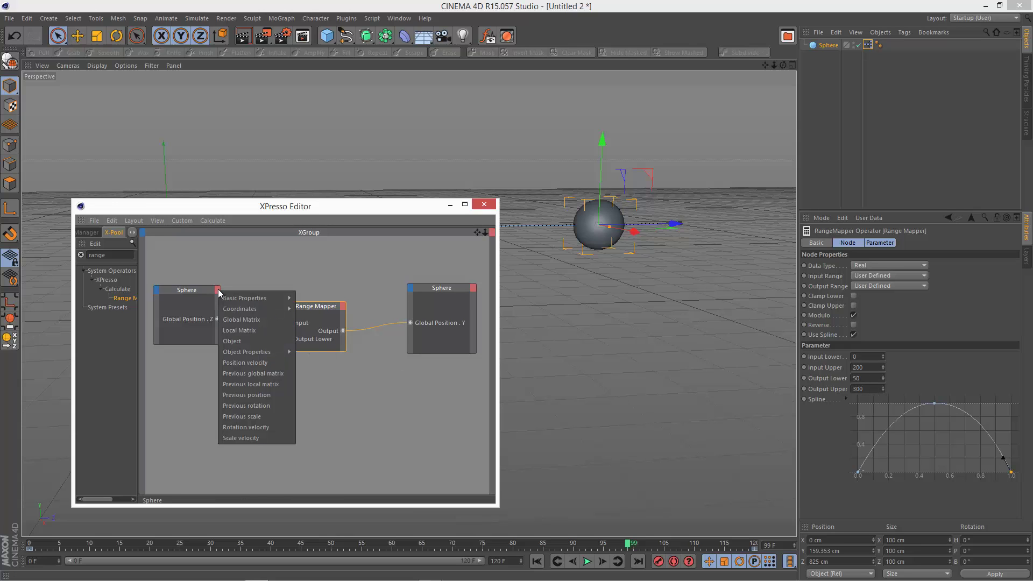
mouse_move(264, 353)
left_click(320, 352)
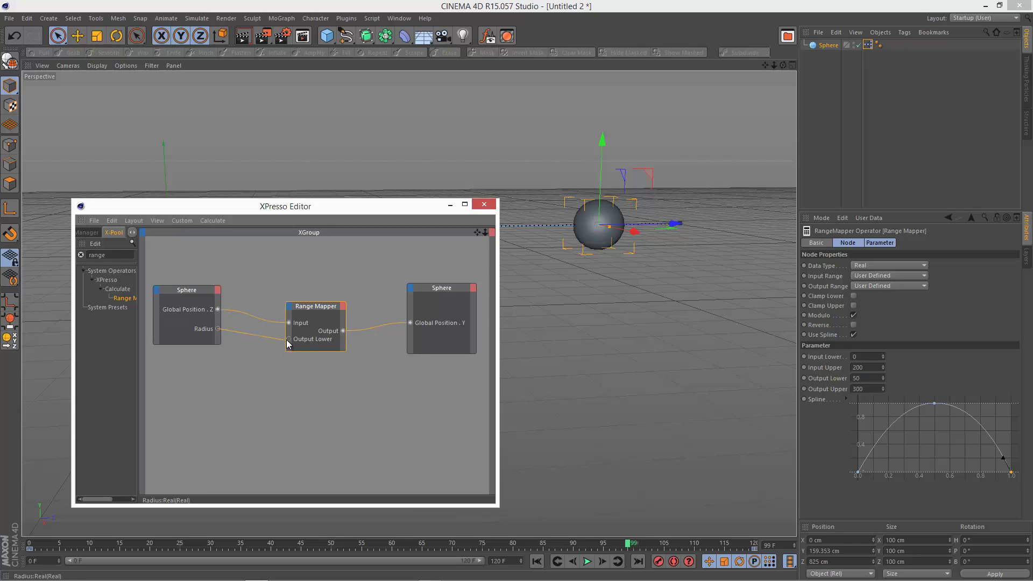
left_click_drag(288, 344, 289, 340)
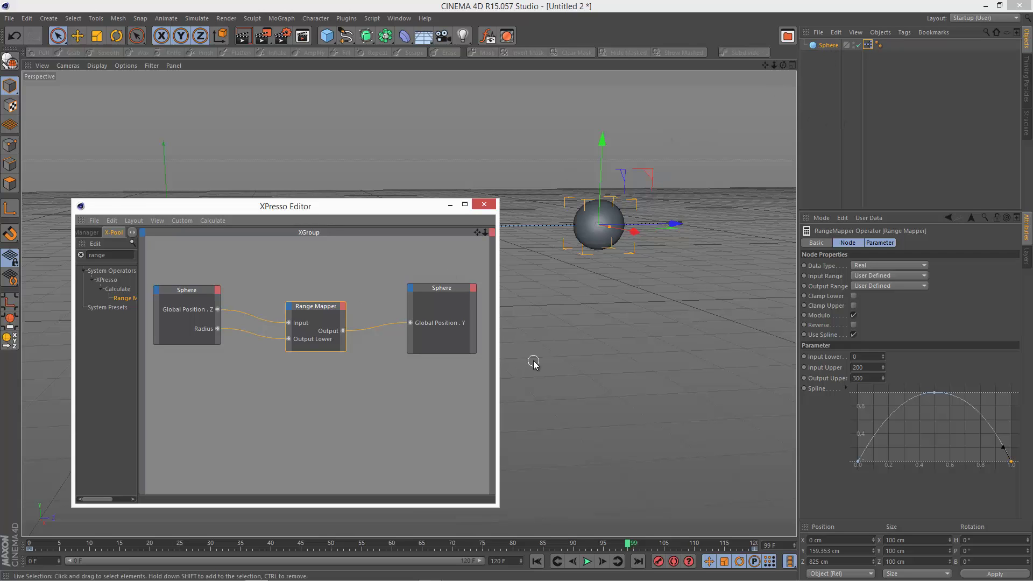
left_click(450, 205)
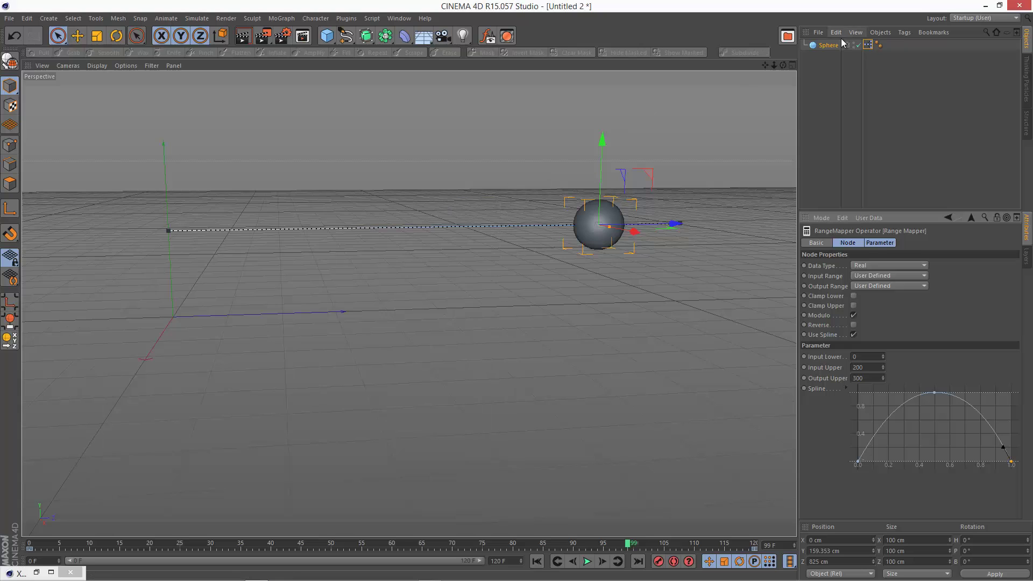
Set the sphere's radius to 187 cm and play the animation from the first frame to check its floor contact, then stop it.
left_click(827, 46)
left_click_drag(884, 265, 883, 232)
left_click(537, 561)
left_click(587, 562)
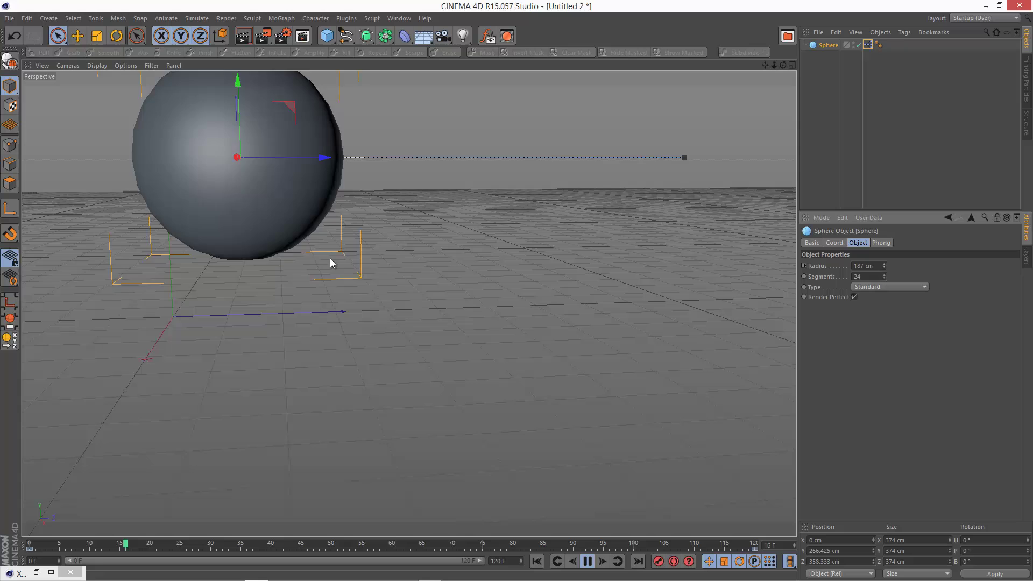
left_click(587, 561)
Restore the XPresso Editor and add an Output Upper input port to the Range Mapper node.
left_click(36, 573)
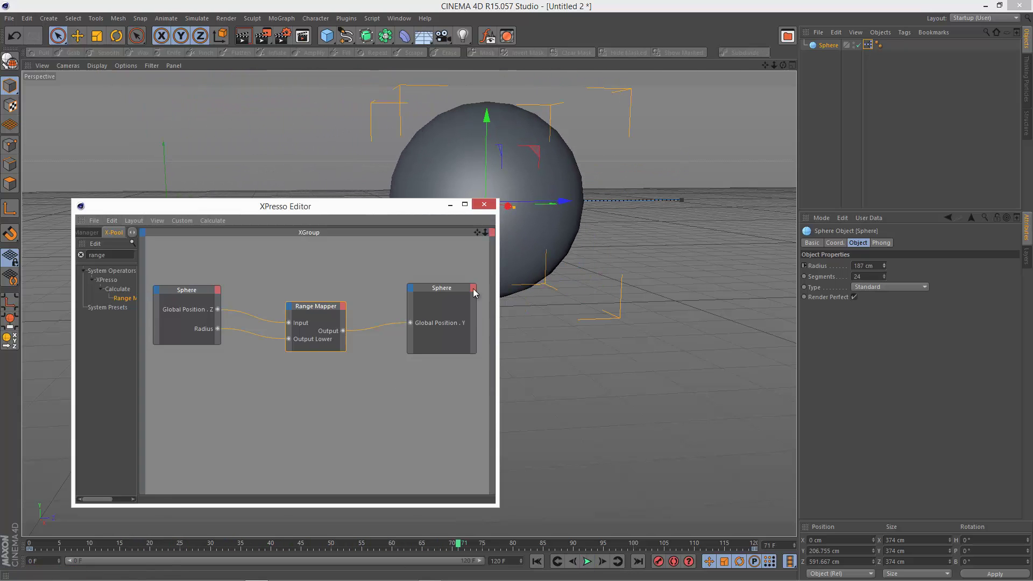
left_click(289, 305)
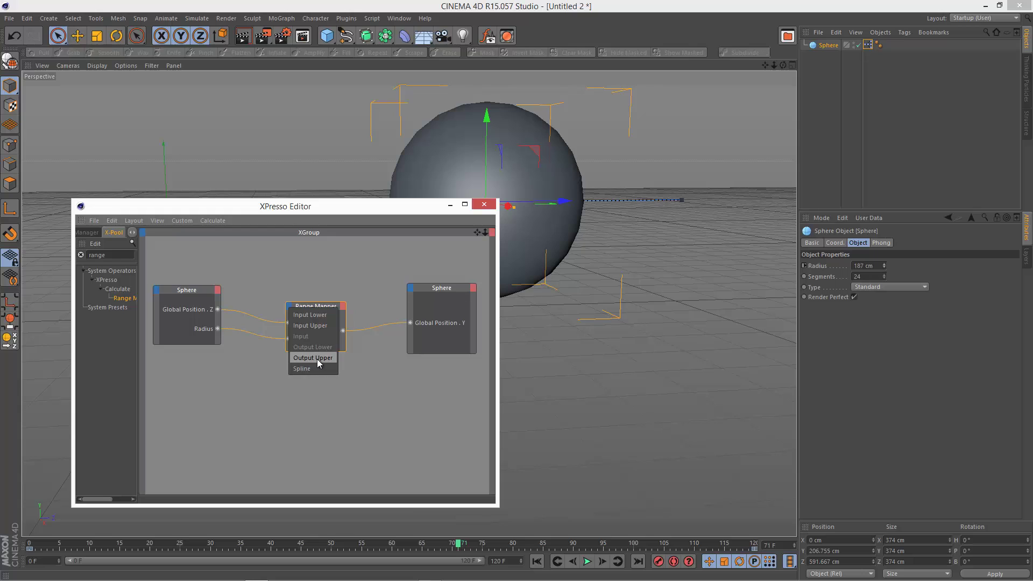
left_click(317, 358)
left_click(310, 360)
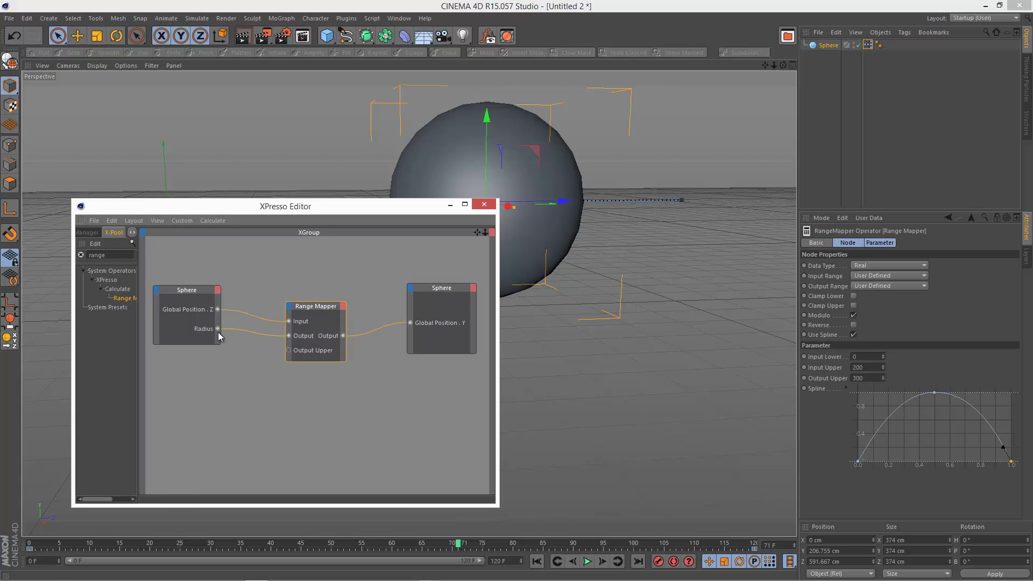
Add a Math node below the source Sphere node and connect the sphere's Radius output to its first input.
right_click(248, 358)
mouse_move(269, 364)
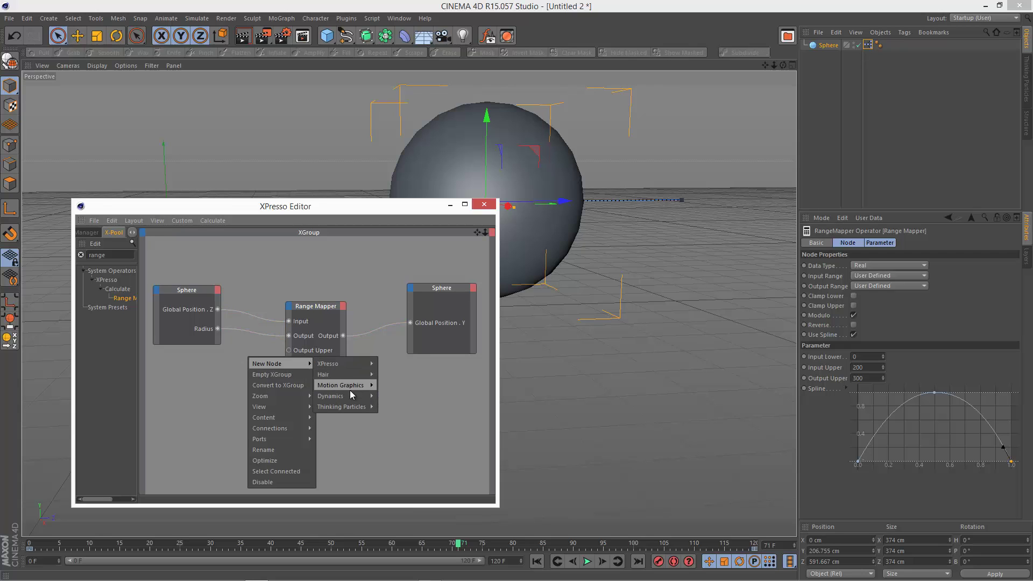
mouse_move(344, 360)
mouse_move(406, 396)
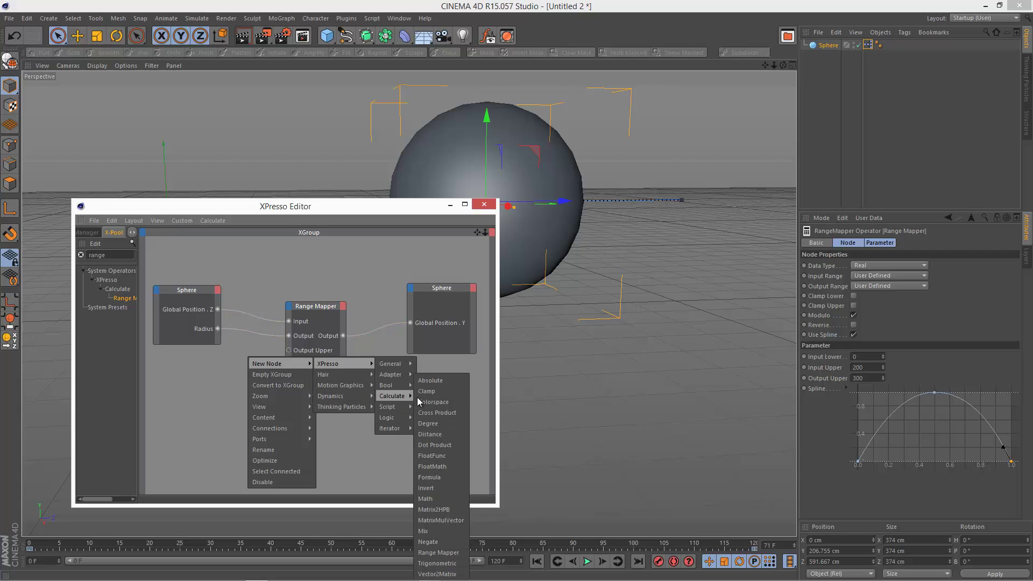
left_click(444, 502)
left_click_drag(248, 354, 223, 379)
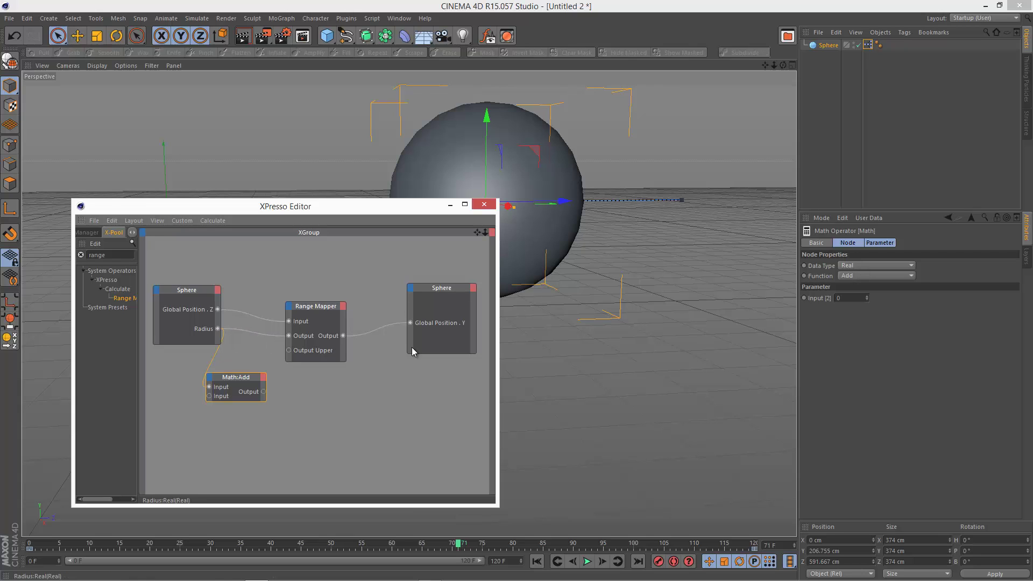
Set the Math node to Multiply with a second input of 4, and connect its output to the Range Mapper's Output Upper.
left_click(876, 278)
left_click(871, 306)
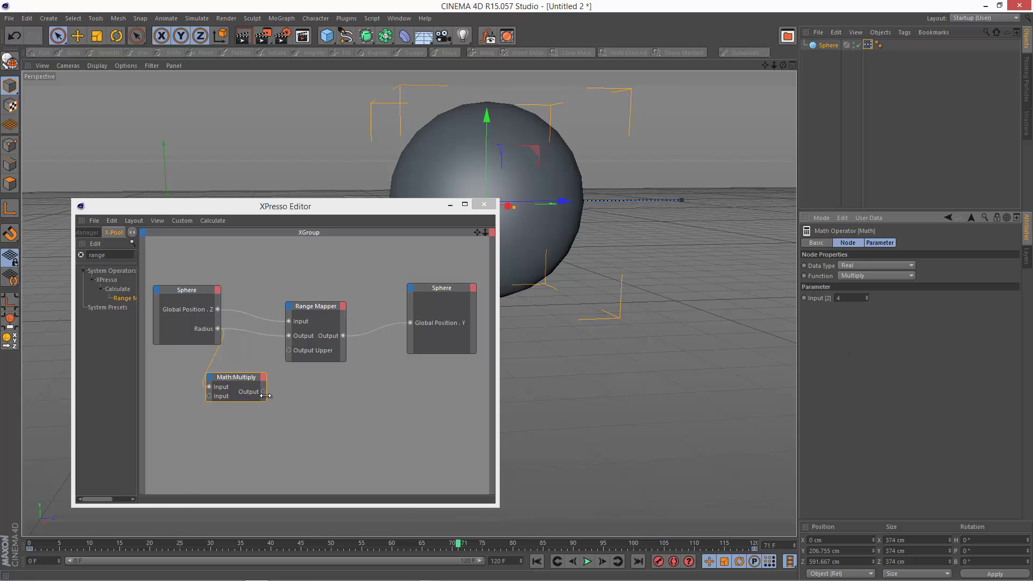
left_click_drag(289, 355, 289, 351)
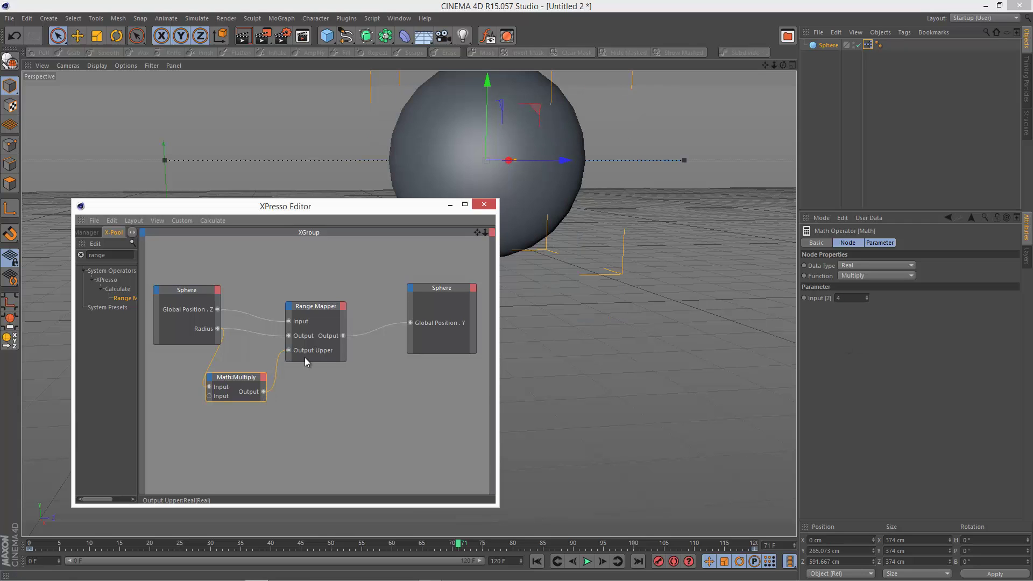
Minimize the XPresso Editor, play the animation, and lower the Math node's second input to 2 during playback.
left_click(450, 205)
left_click(587, 562)
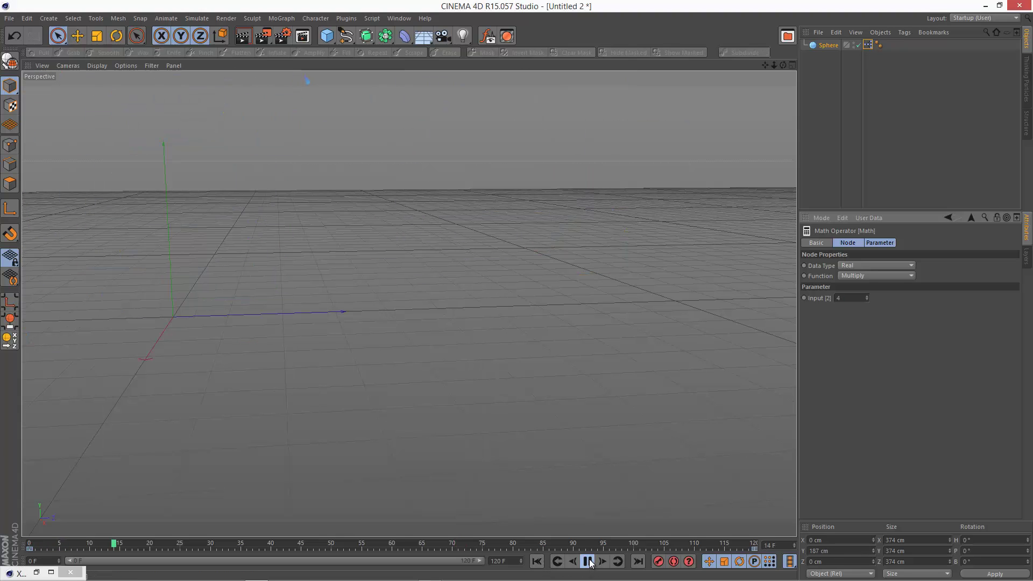
left_click(867, 299)
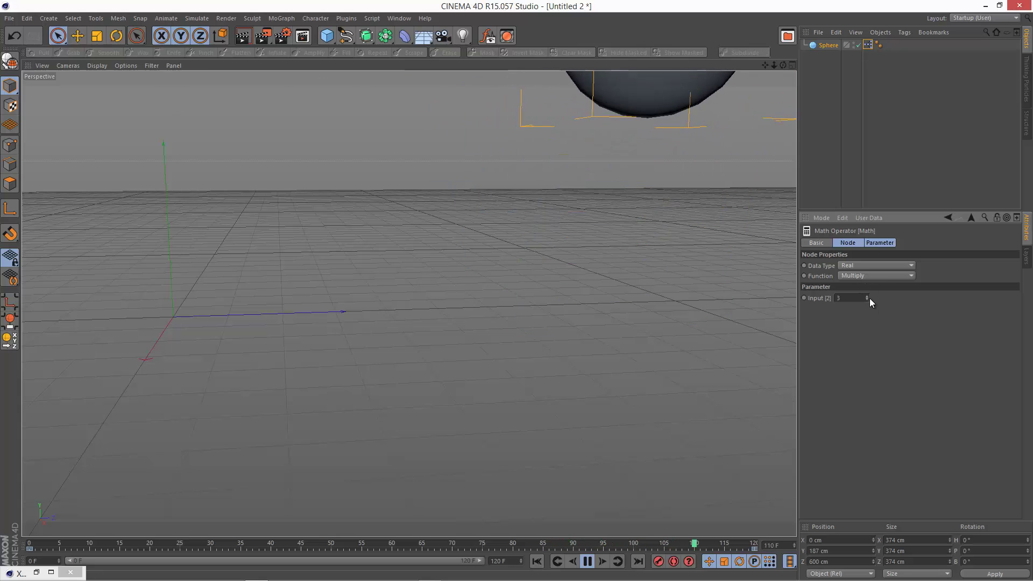
left_click(868, 300)
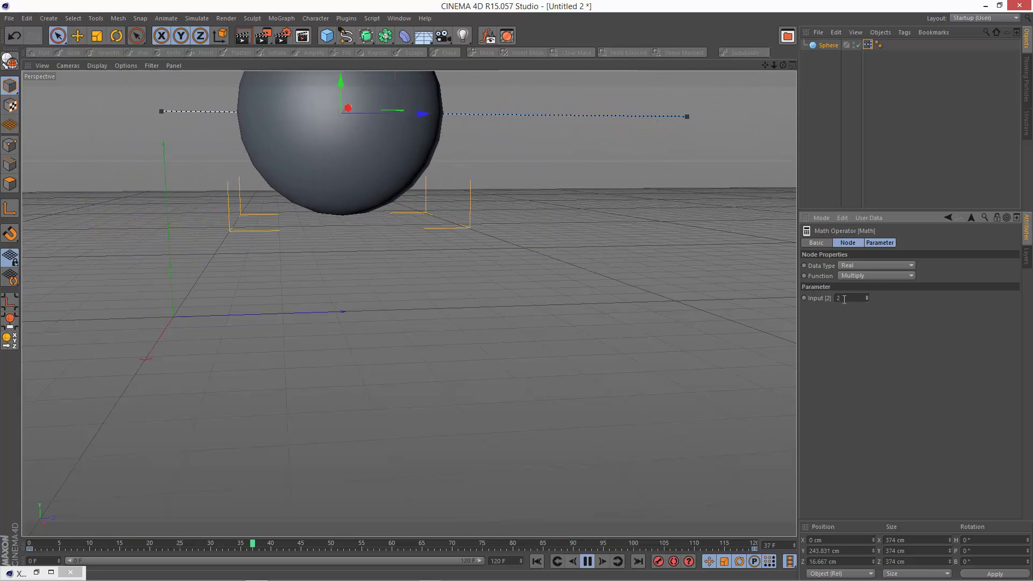
Reduce the sphere's radius to 49 cm while the animation plays.
left_click(828, 44)
mouse_move(885, 266)
left_mouse_down()
mouse_move(885, 302)
mouse_move(885, 267)
left_mouse_up()
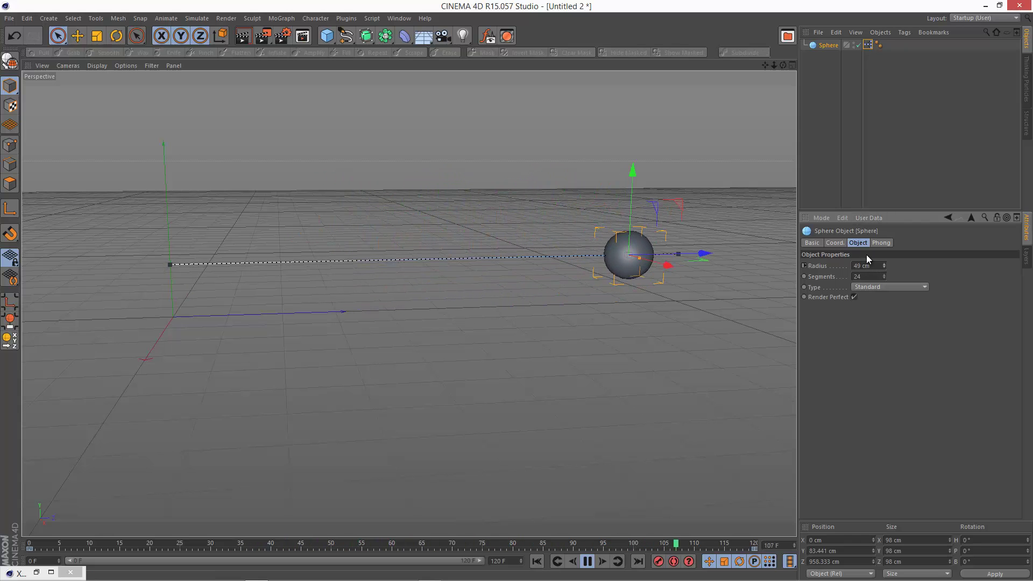
Raise the Multiply node's second input to 5 in the XPresso Editor and minimize the editor to watch the higher bounce.
left_click(36, 573)
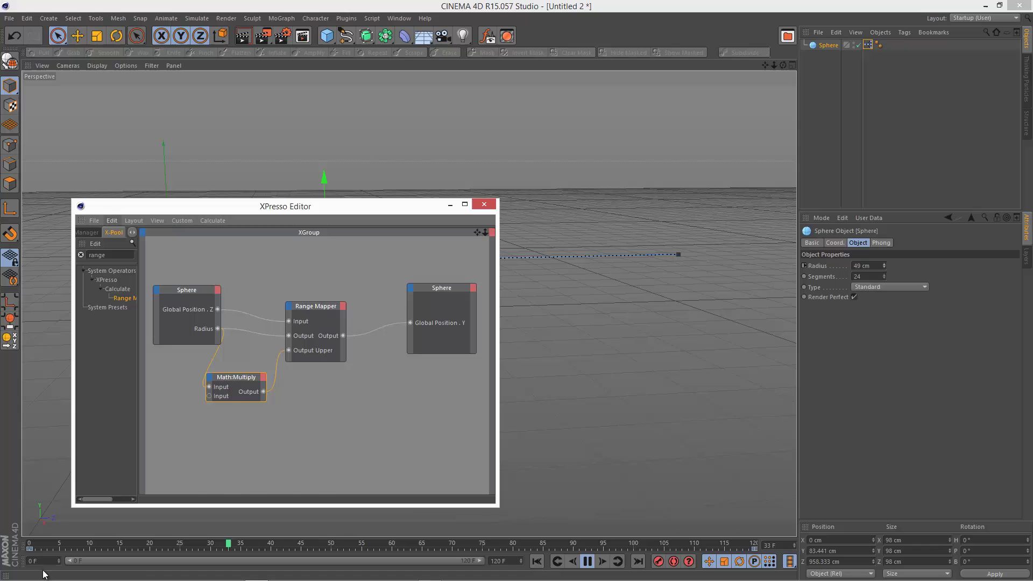
left_click(250, 380)
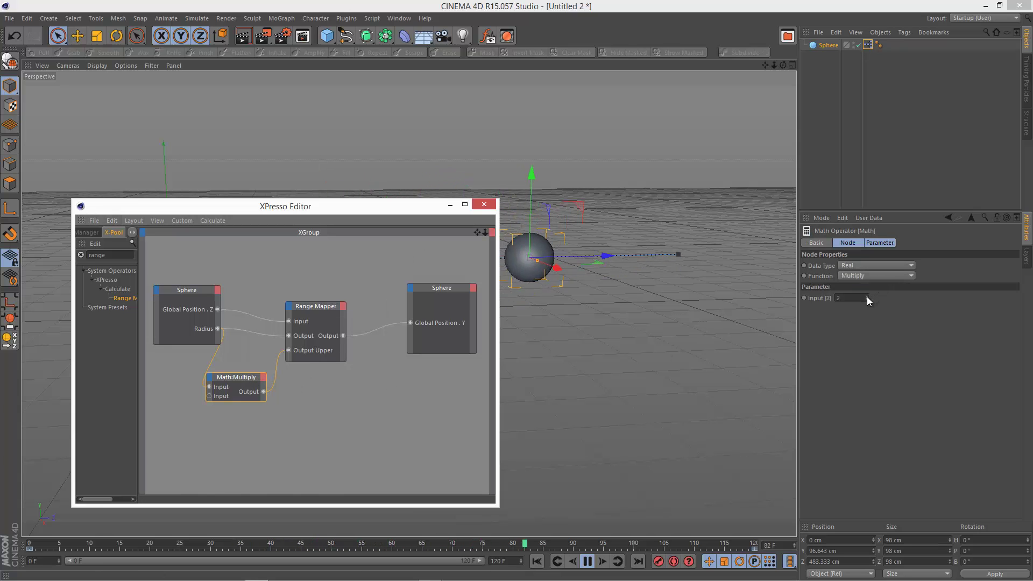
left_click(867, 296)
left_click(867, 297)
left_click(867, 296)
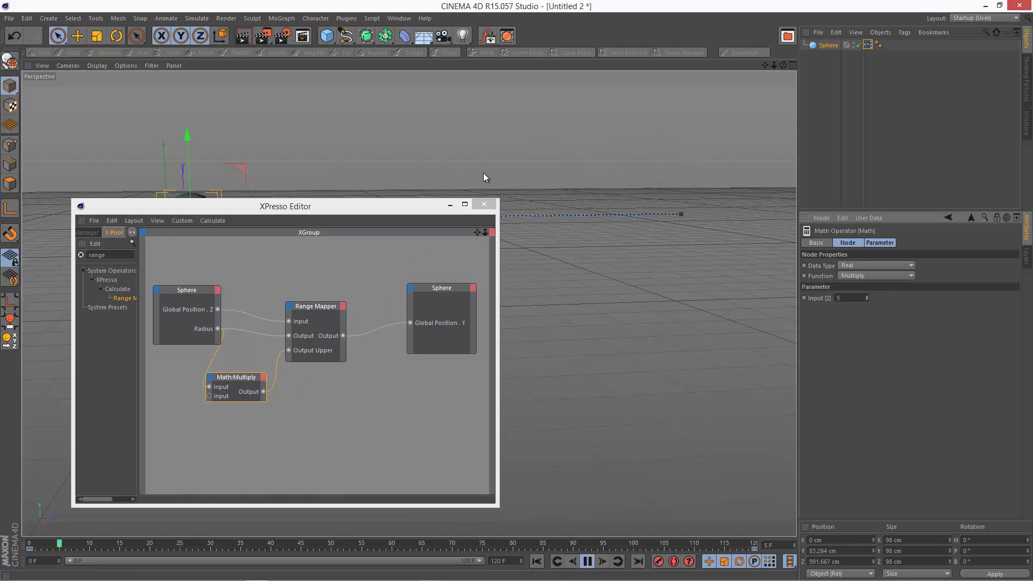
left_click(451, 205)
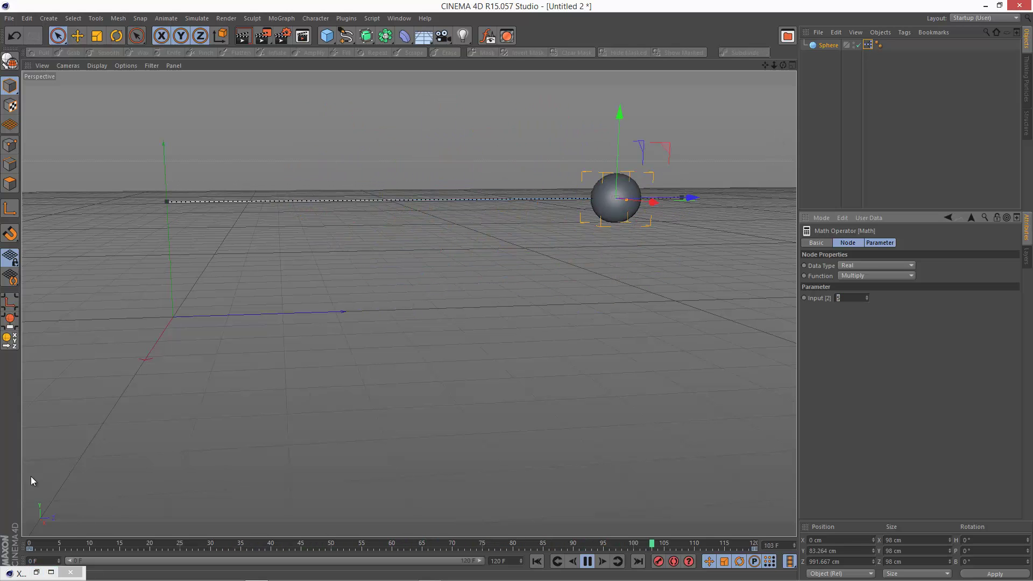
Set the Range Mapper's Input Upper to 100 and minimize the XPresso Editor to watch the more frequent bounces.
left_click(45, 571)
left_click(322, 309)
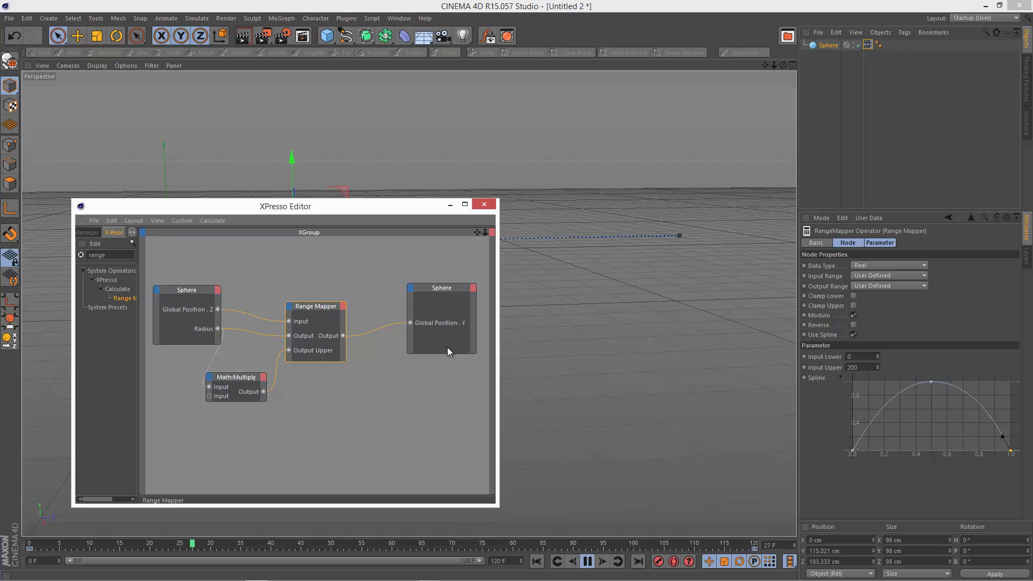
left_click(825, 370)
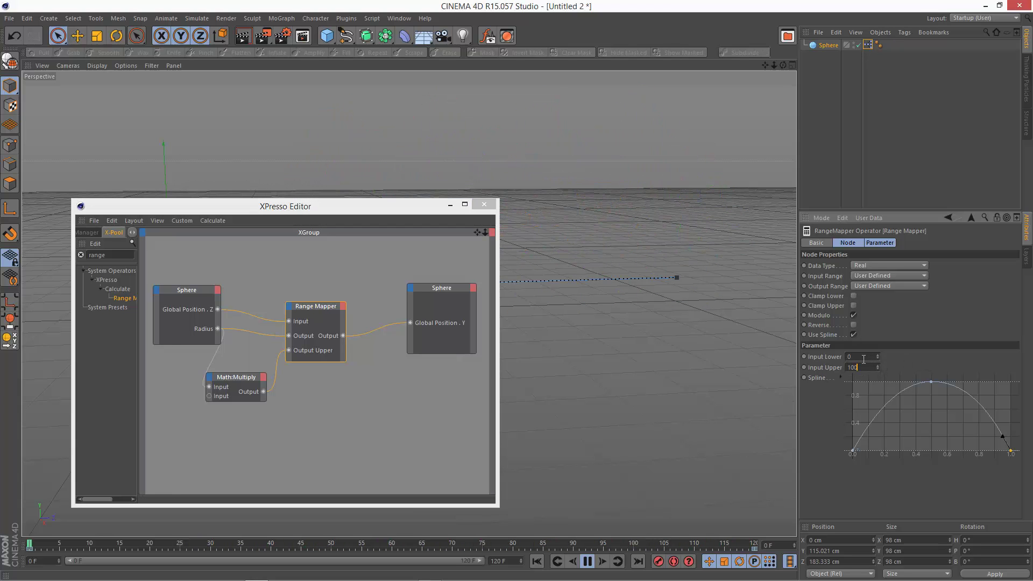
left_click(450, 206)
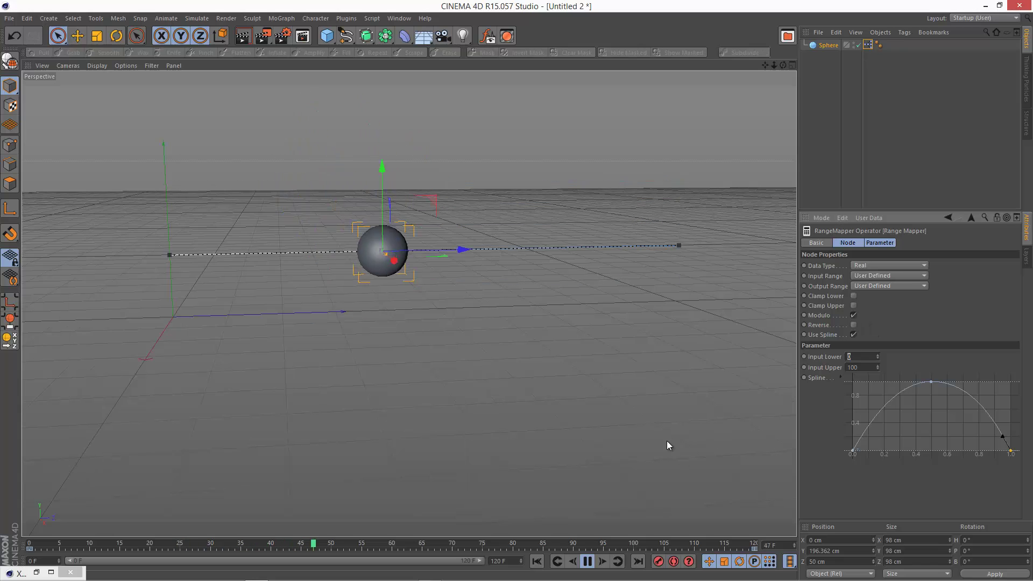